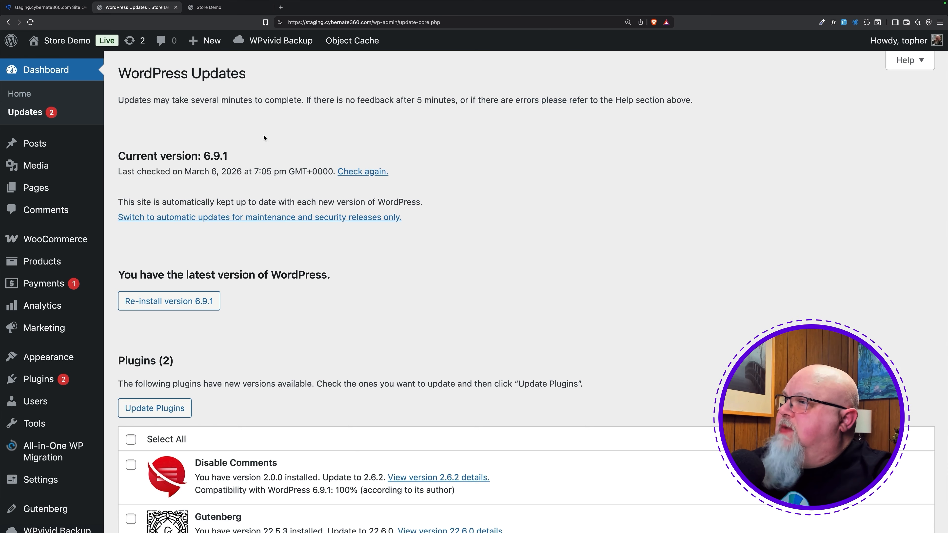
# - Update all the plugins listed on the staging site's WordPress Updates page, Disable Comments and Gutenberg
pyautogui.scroll(-5, 278, 133)
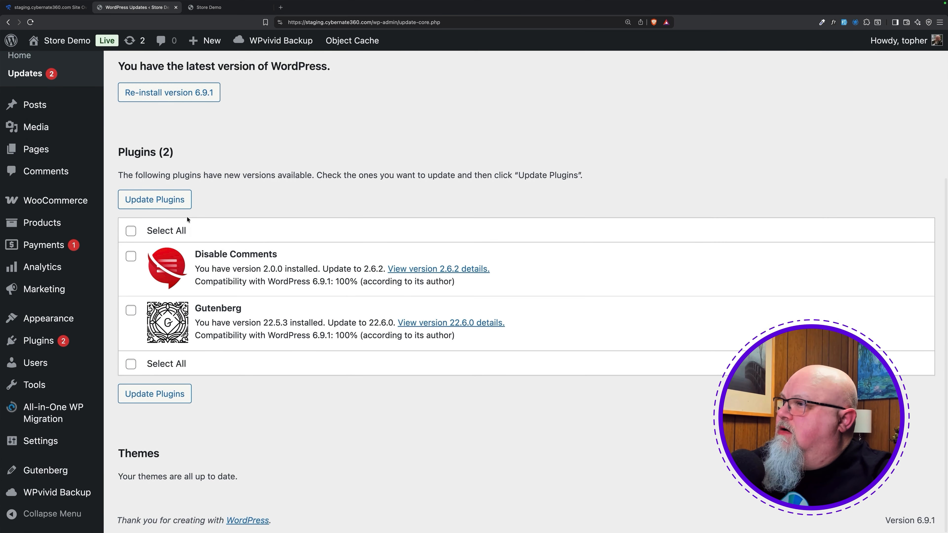
pyautogui.click(131, 231)
pyautogui.click(181, 205)
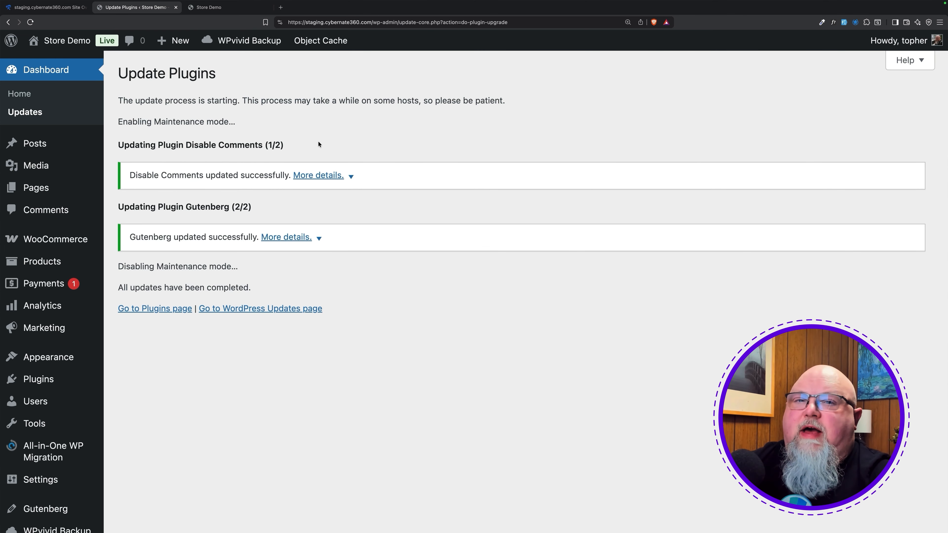
# - Switch to xCloud's staging management and push only the files to production incrementally, keeping the recommended production backup enabled
pyautogui.click(49, 6)
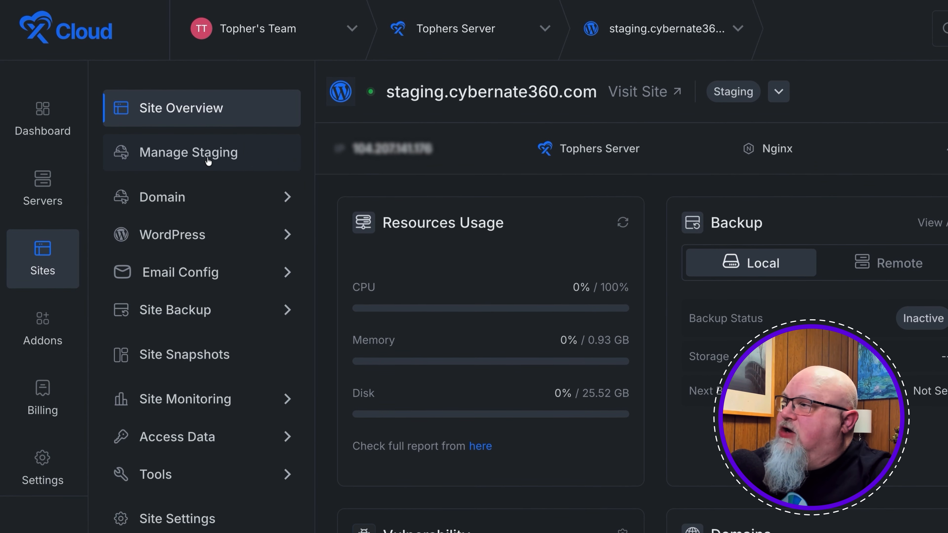
pyautogui.click(208, 163)
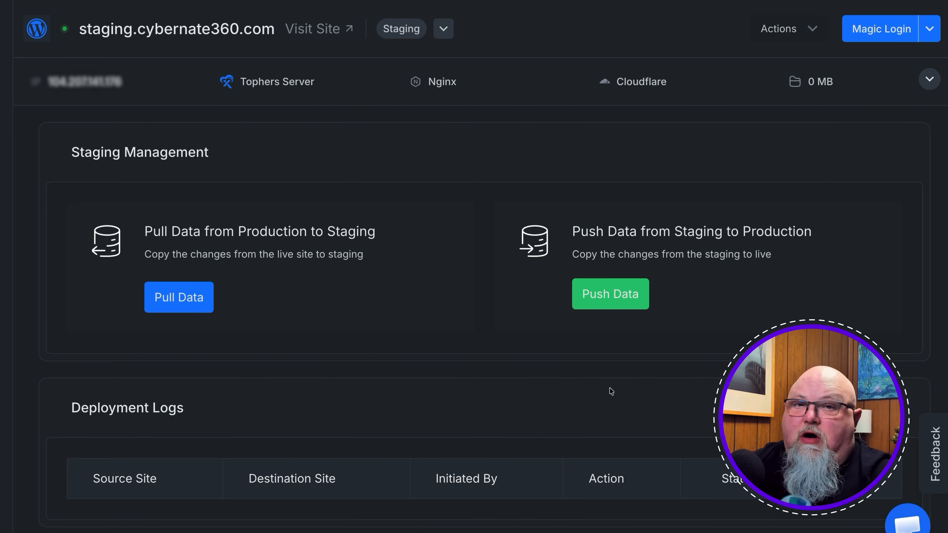
pyautogui.click(612, 297)
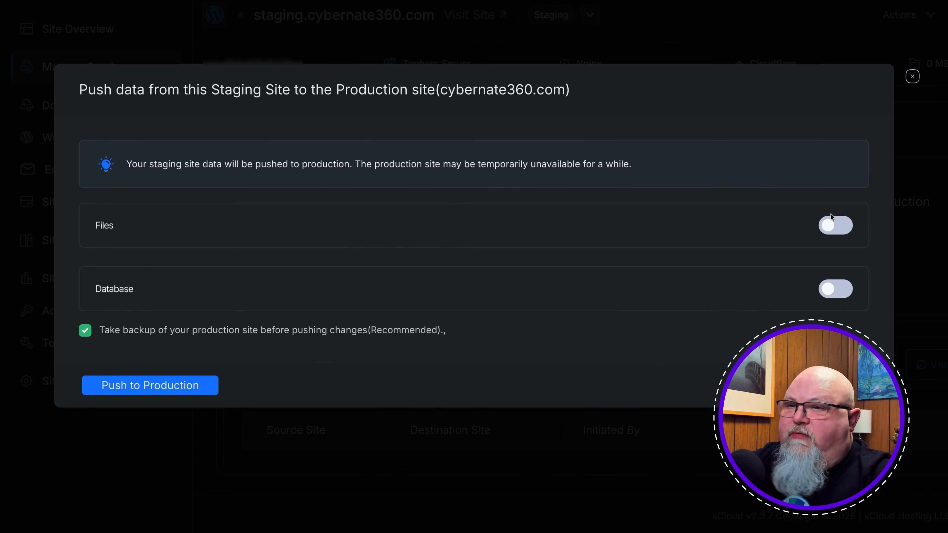
pyautogui.click(828, 225)
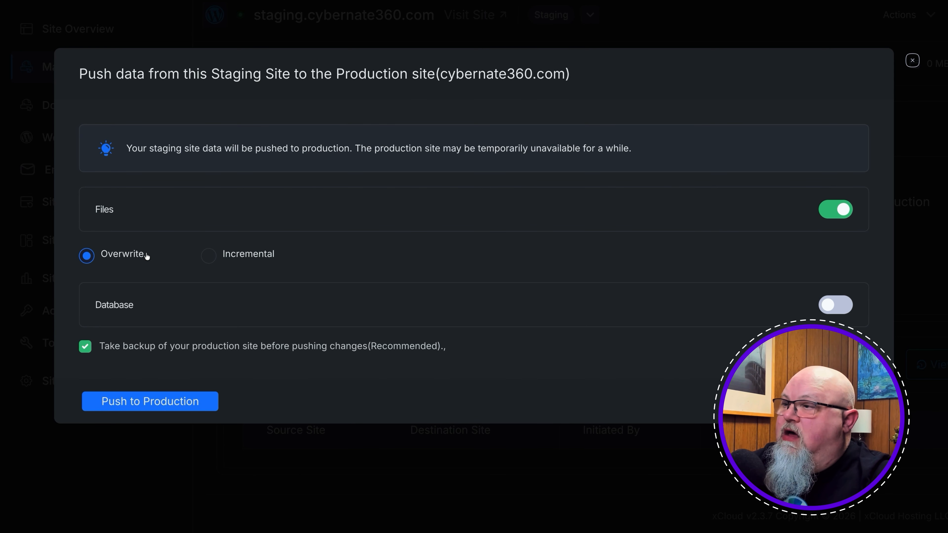
pyautogui.click(208, 262)
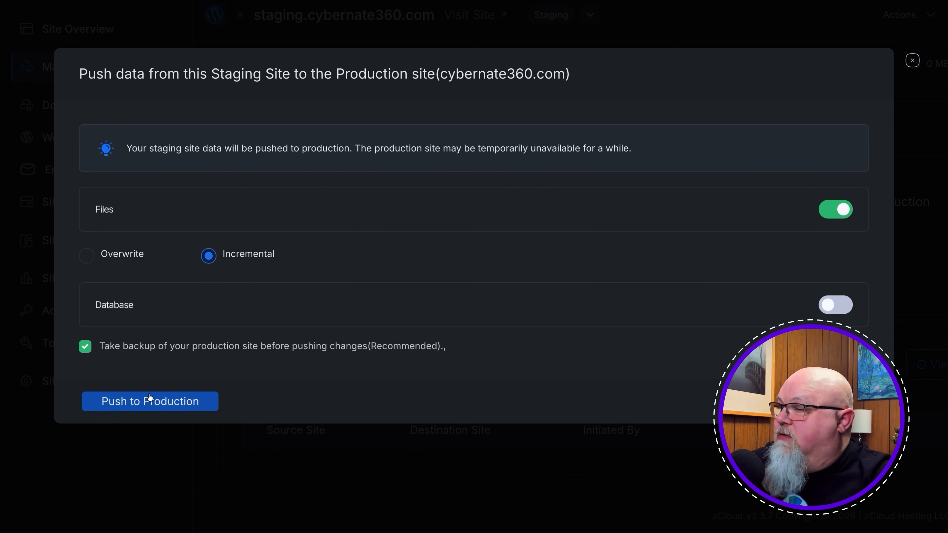
pyautogui.click(158, 400)
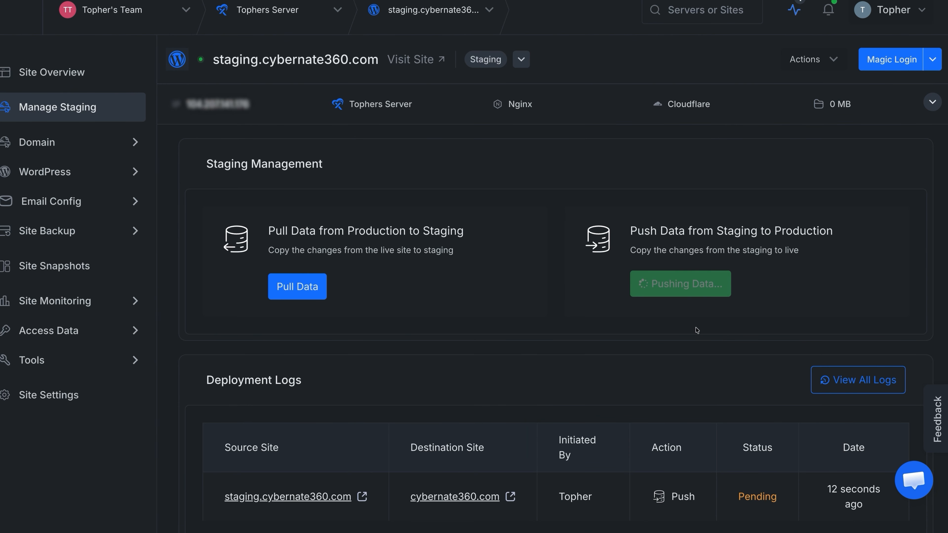
# - Check the status of the push to cybernate360.com in the deployment logs
pyautogui.scroll(-2, 745, 422)
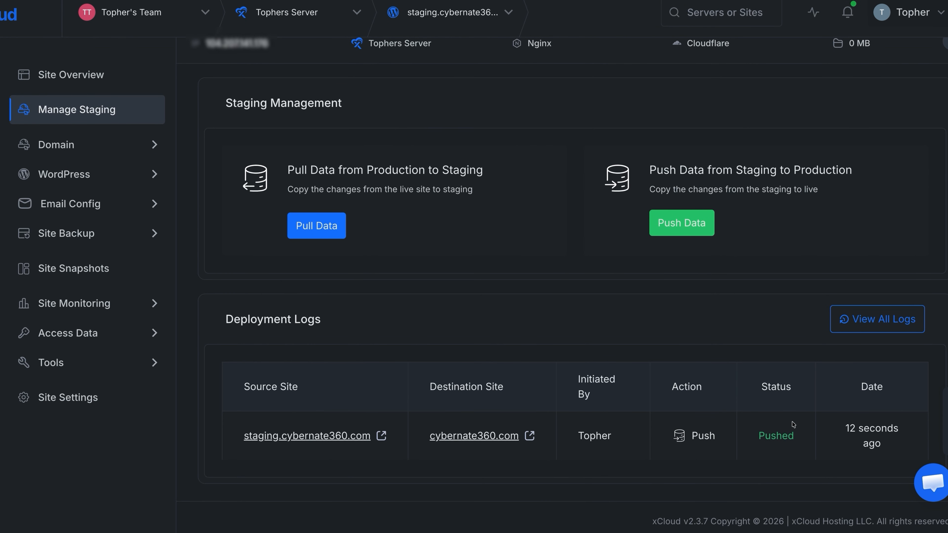
pyautogui.scroll(2, 834, 439)
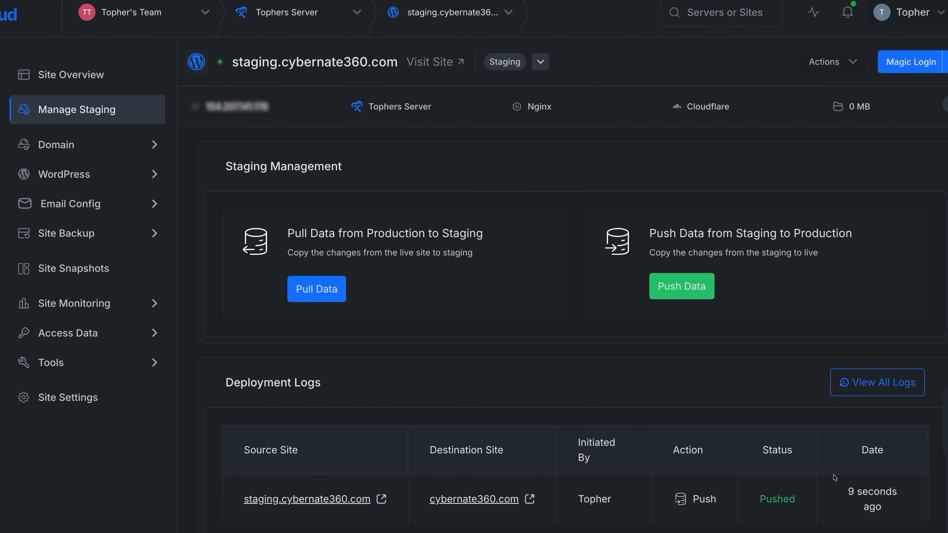
pyautogui.scroll(-2, 833, 476)
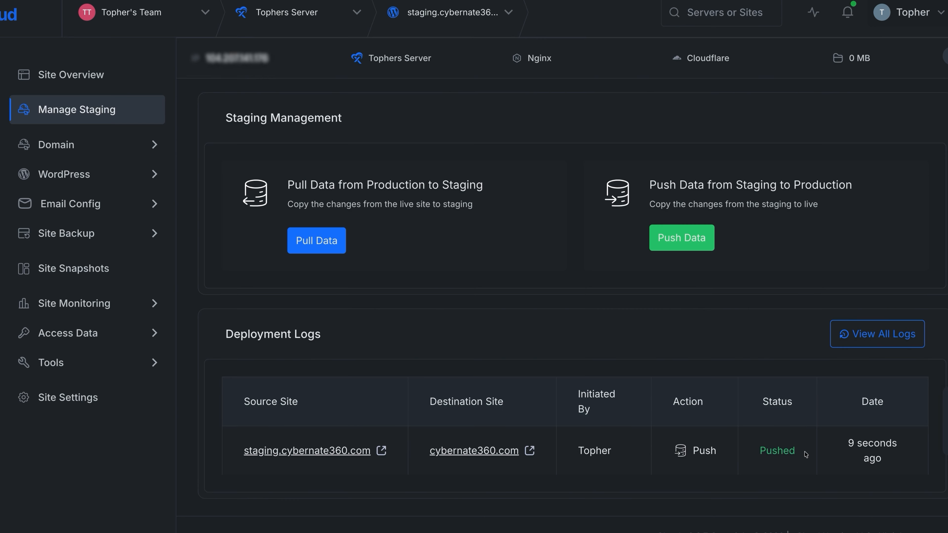
pyautogui.scroll(2, 805, 453)
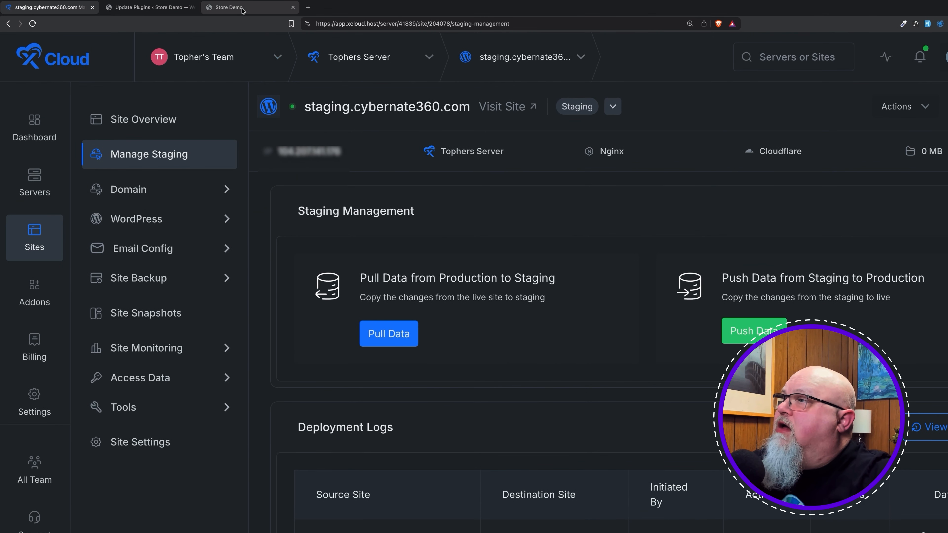
# - Reload the production store and review the plugin versions in its installed plugins list
pyautogui.click(242, 8)
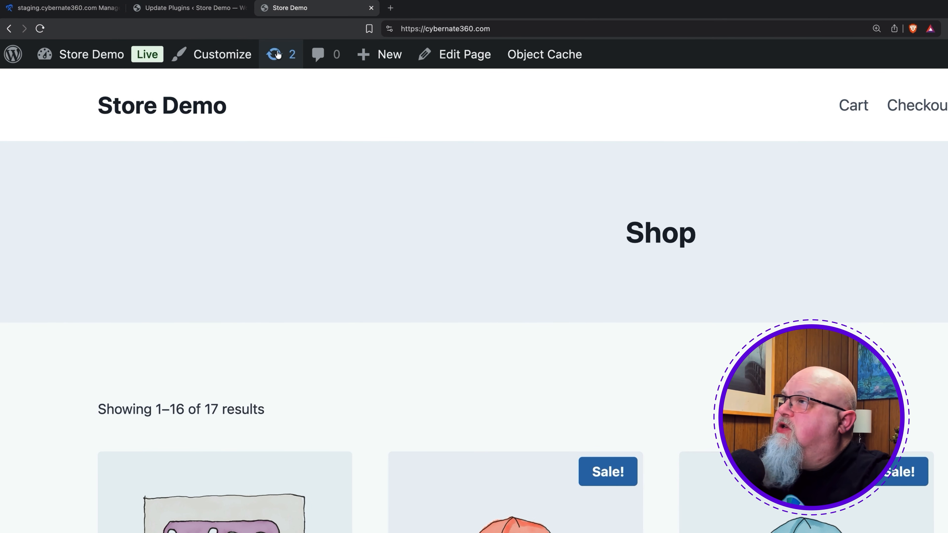
pyautogui.click(37, 28)
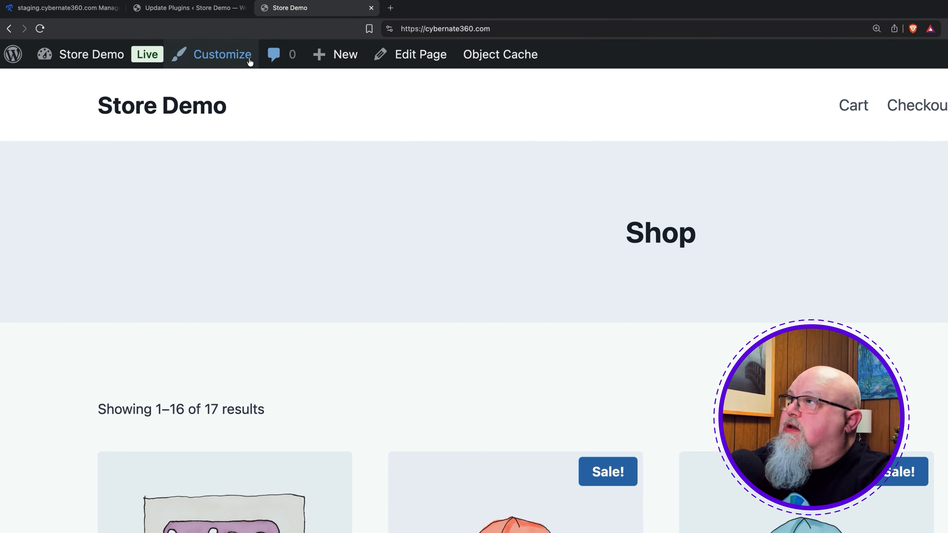
pyautogui.moveTo(84, 65)
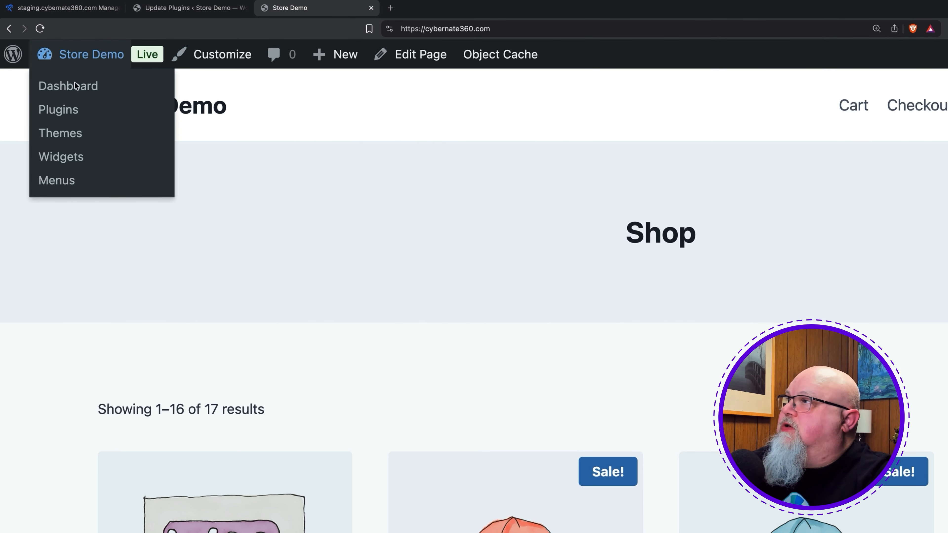
pyautogui.click(67, 109)
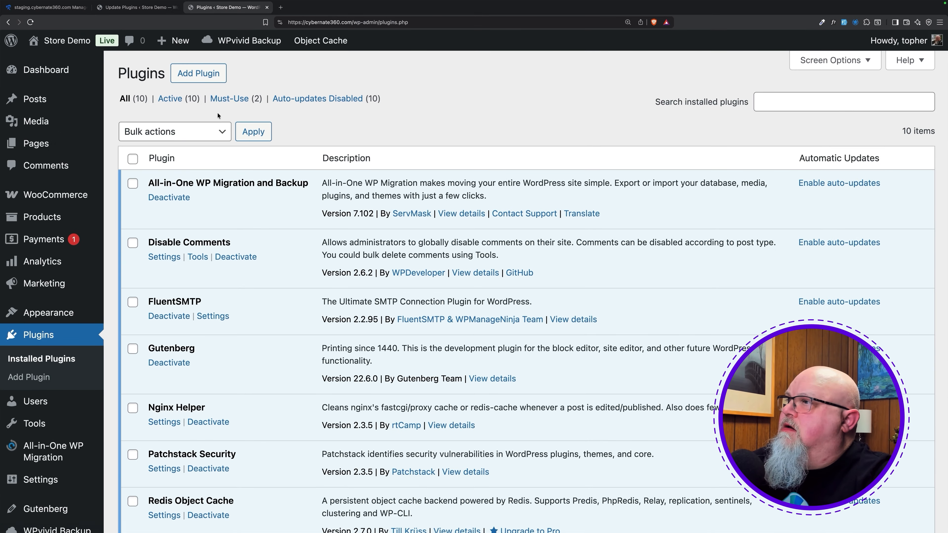
pyautogui.scroll(-5, 274, 220)
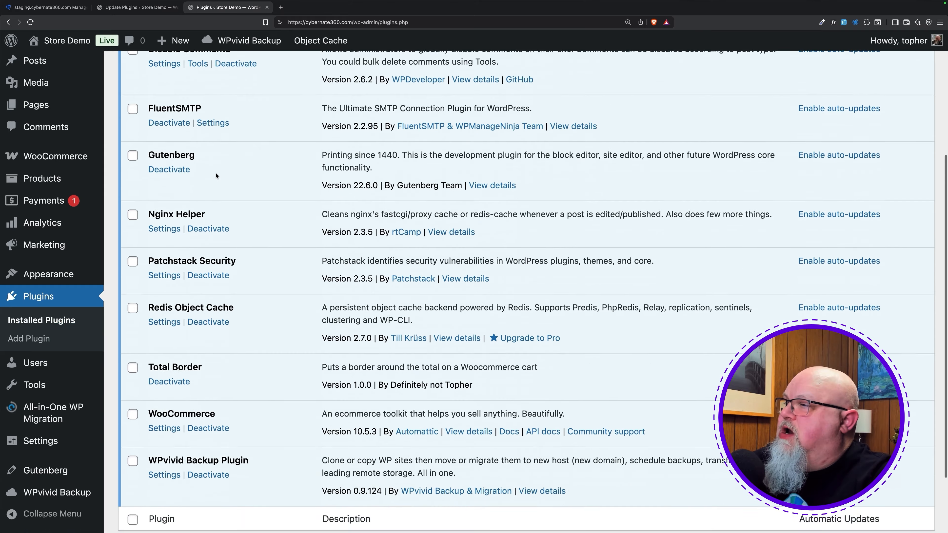
pyautogui.scroll(-3, 215, 173)
pyautogui.scroll(10, 215, 173)
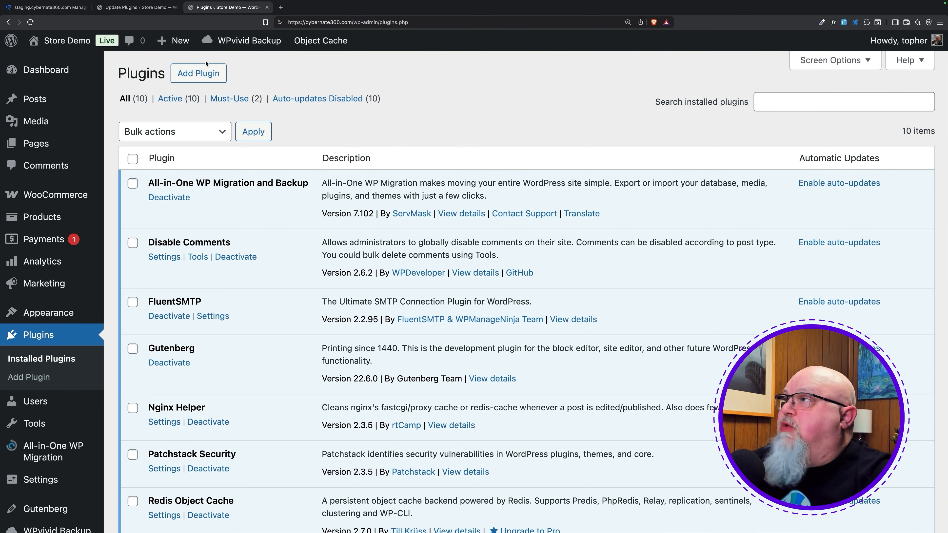
# - Visit the staging store's cart page and examine how the estimated total is displayed
pyautogui.click(141, 7)
pyautogui.click(56, 41)
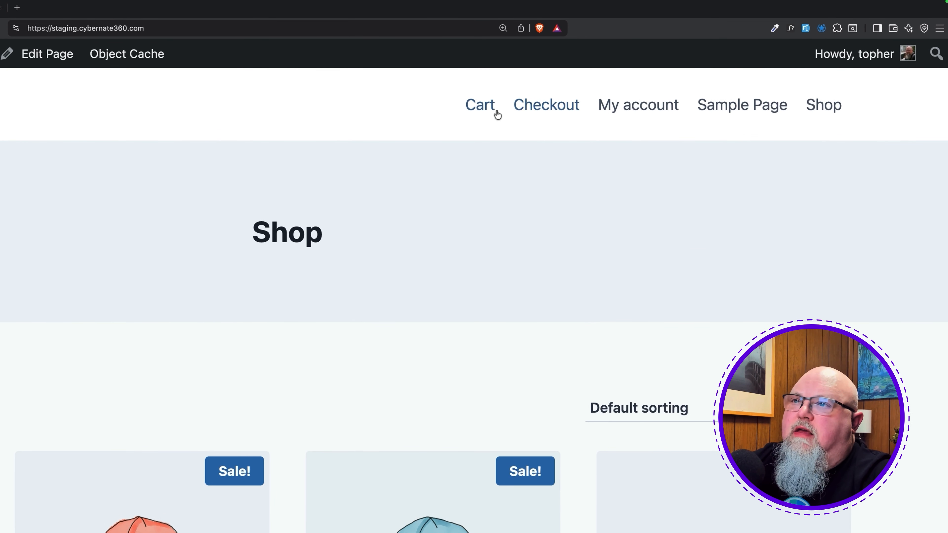
pyautogui.click(496, 114)
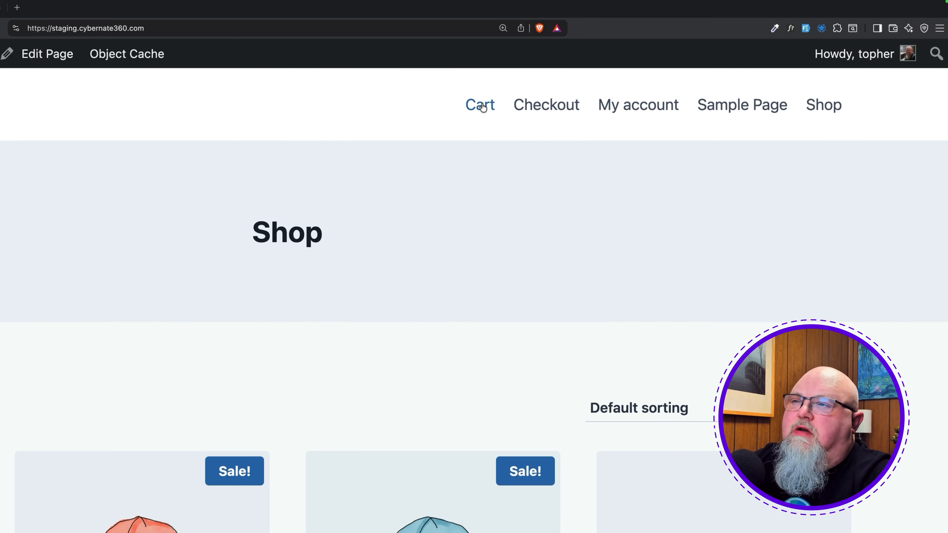
pyautogui.scroll(-2, 415, 3)
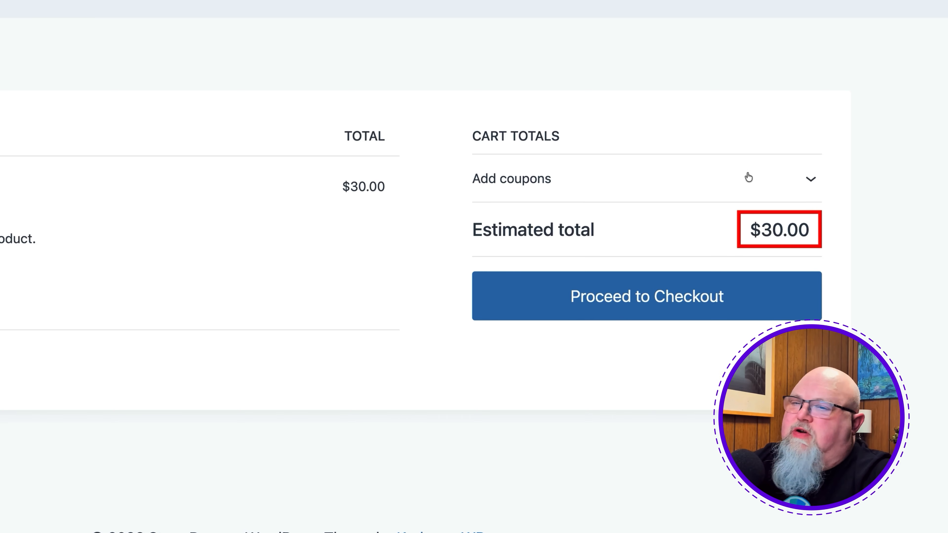
pyautogui.scroll(3, 742, 167)
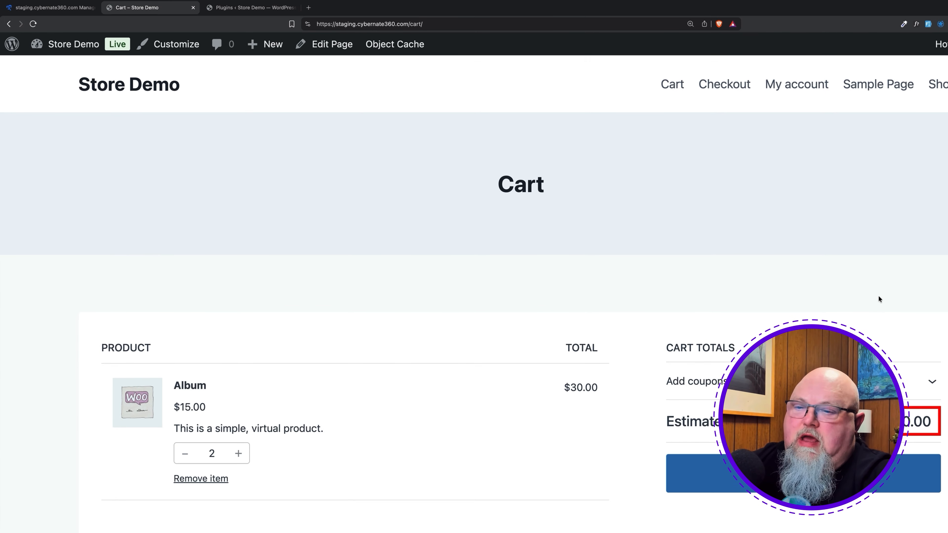
# - Open the staging site's installed plugins in a new tab and examine the Total Border plugin's entry
pyautogui.moveTo(63, 42)
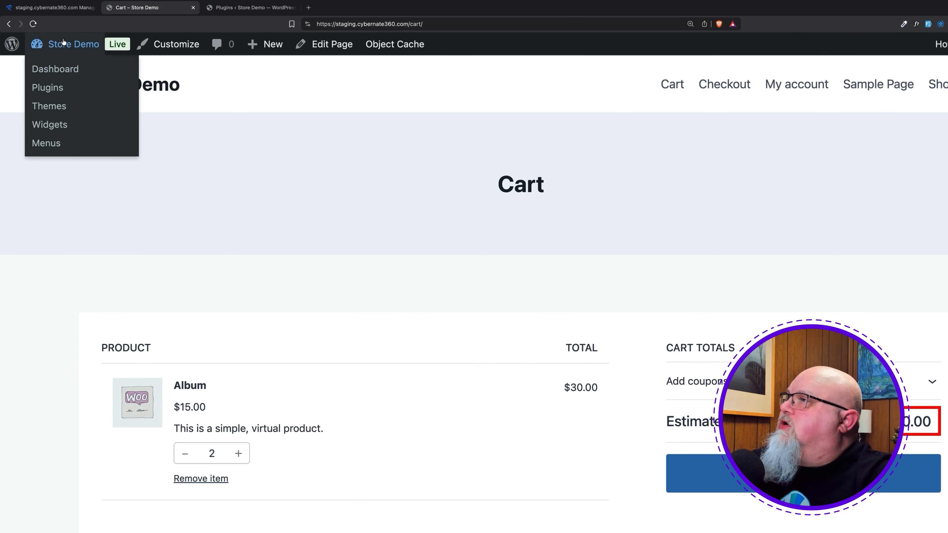
pyautogui.keyDown('super'); pyautogui.click(56, 88); pyautogui.keyUp('super')
pyautogui.click(225, 7)
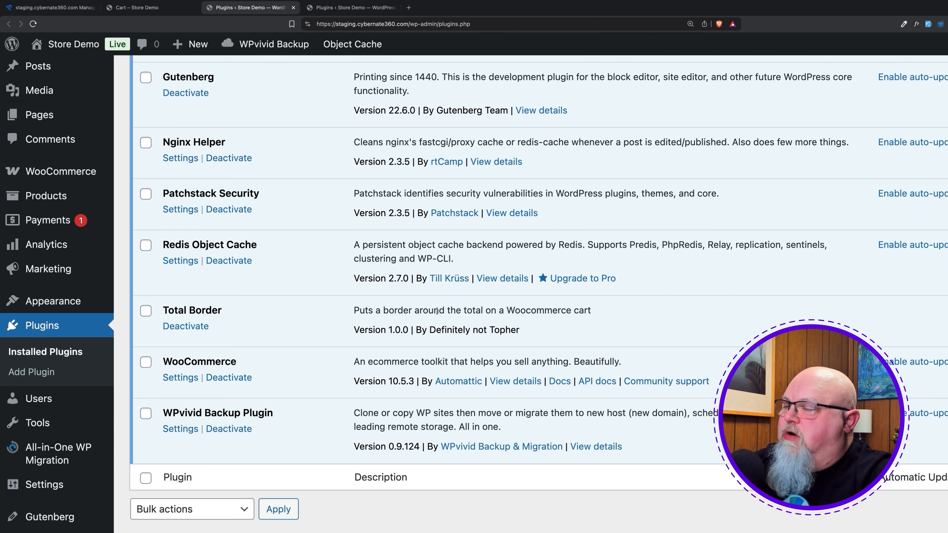
pyautogui.moveTo(447, 330); pyautogui.dragTo(514, 330)
pyautogui.click(513, 330)
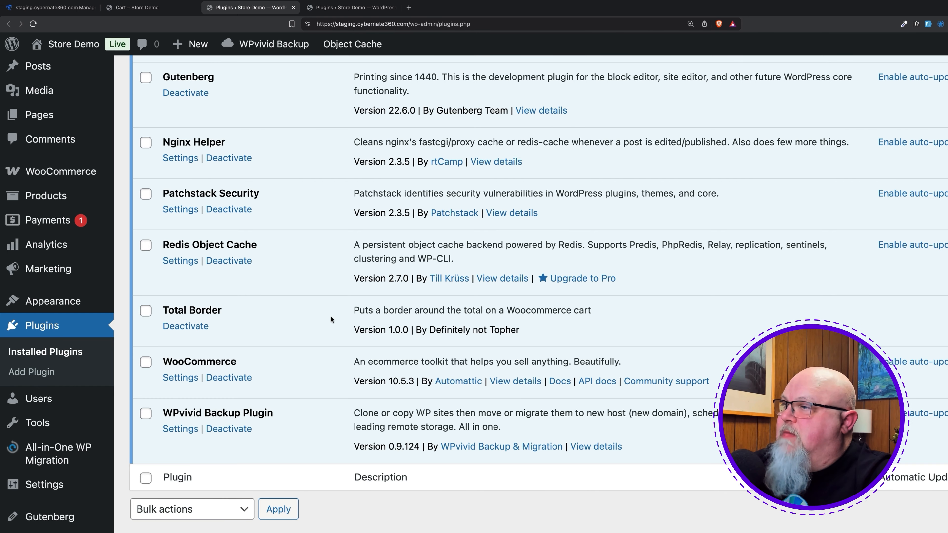
# - Upload total-border.2.0.0.zip as a plugin on the staging site and replace the installed Total Border version with it
pyautogui.scroll(2, 331, 318)
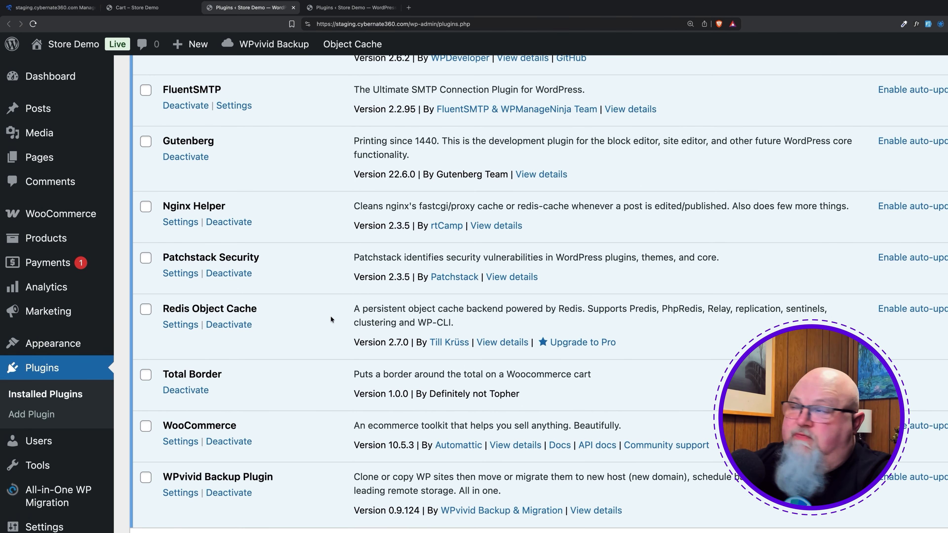
pyautogui.scroll(4, 331, 318)
pyautogui.scroll(3, 330, 315)
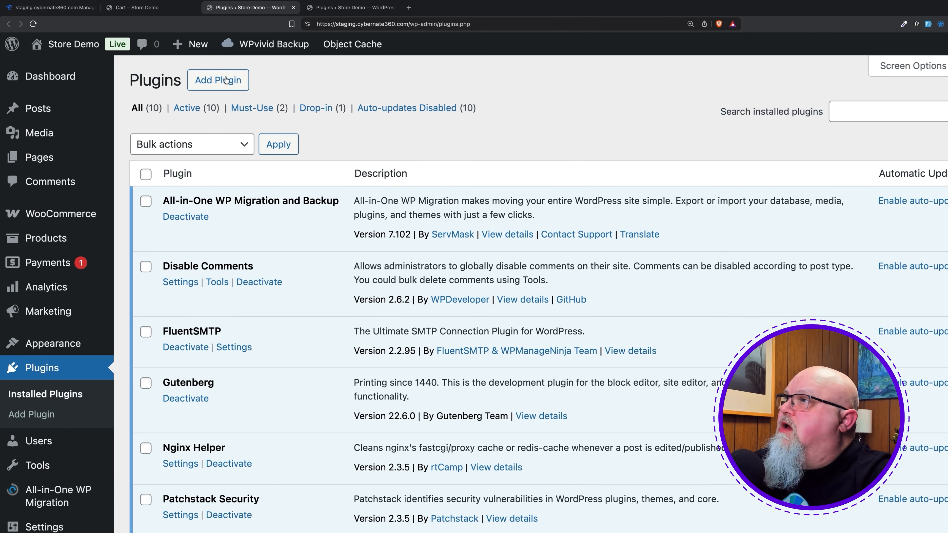
pyautogui.click(239, 82)
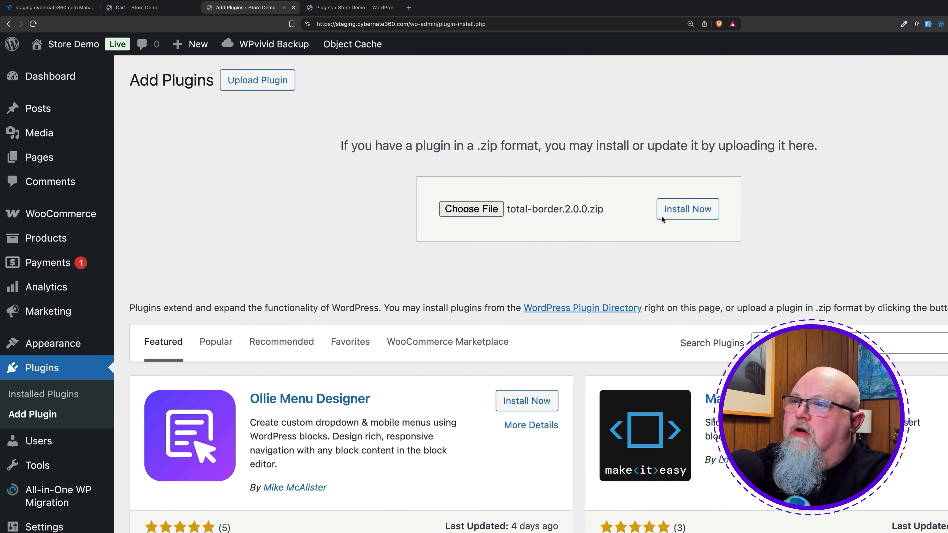
pyautogui.click(662, 217)
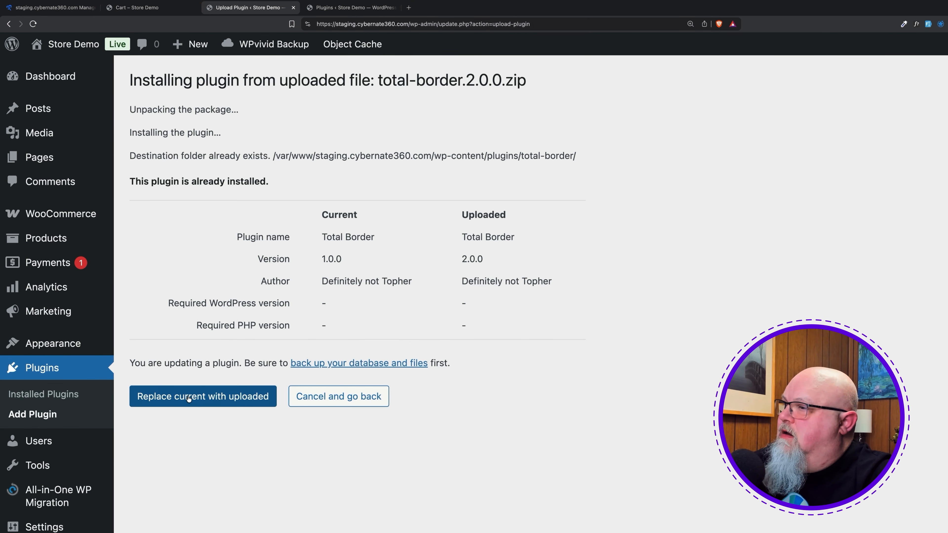
pyautogui.click(187, 396)
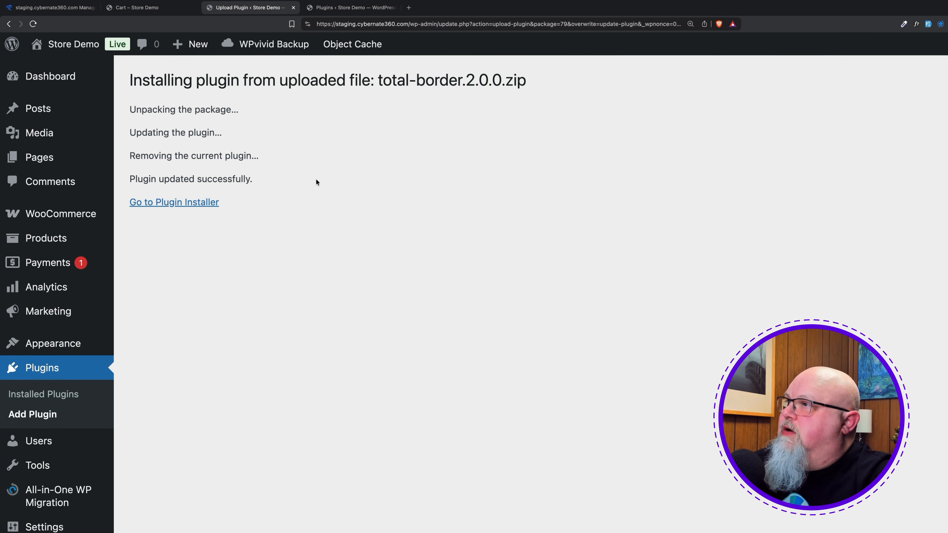
# - Compare the staging site's home page with the production home page, and return to the xCloud staging management page
pyautogui.click(76, 45)
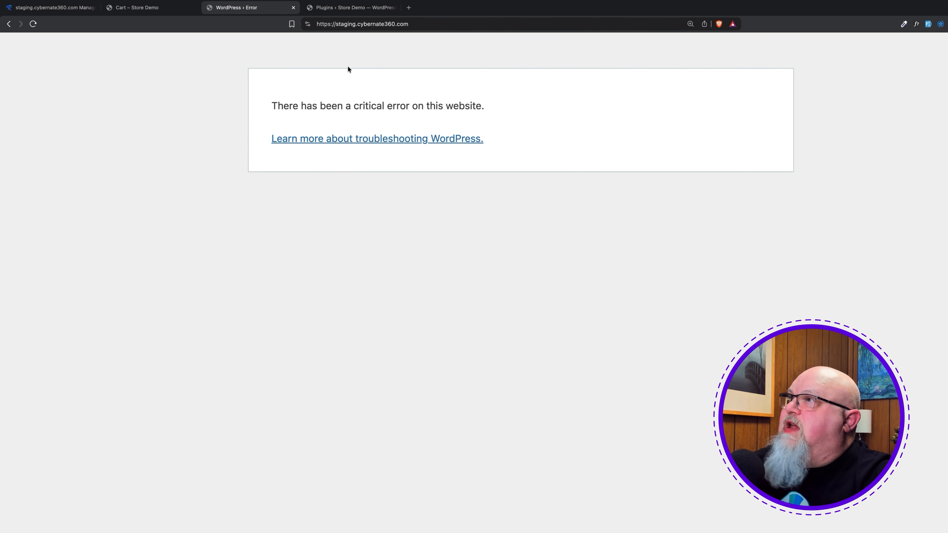
pyautogui.click(353, 7)
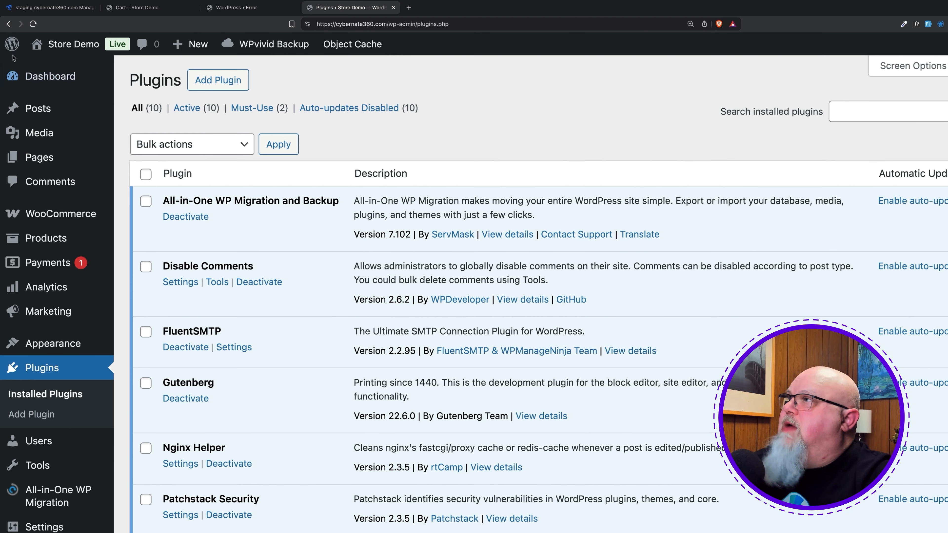
pyautogui.click(71, 44)
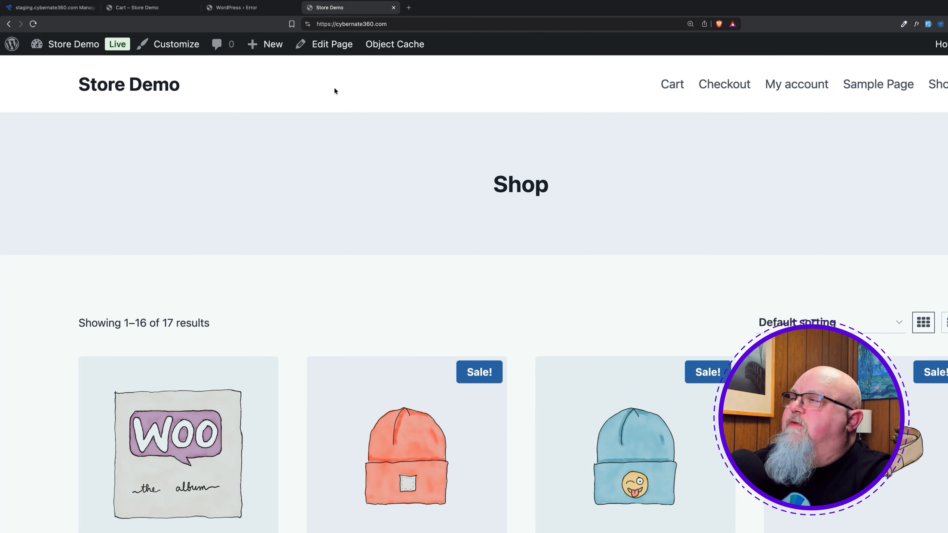
pyautogui.click(244, 8)
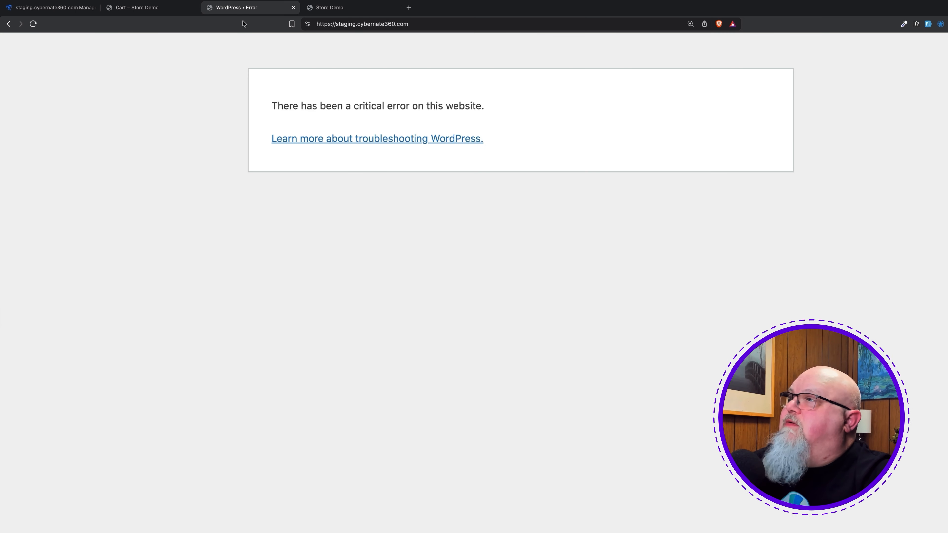
pyautogui.click(49, 7)
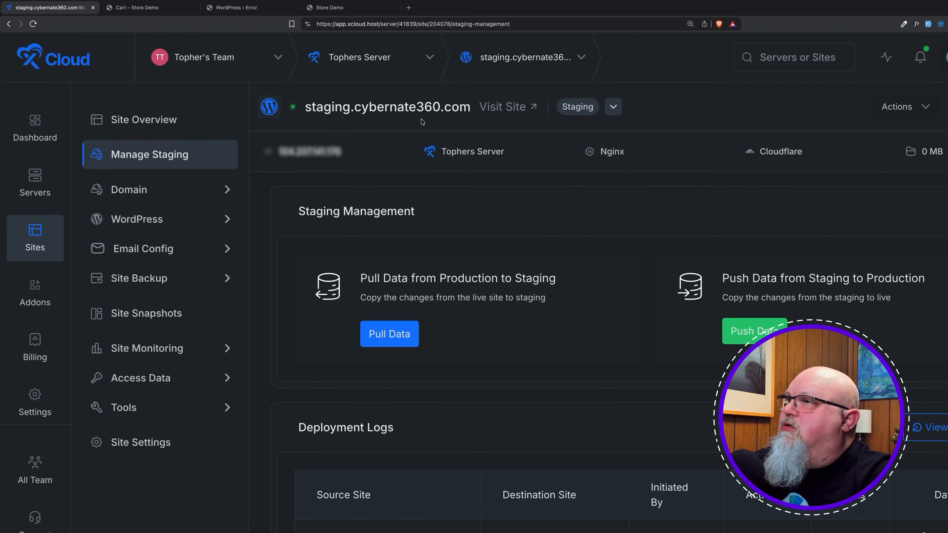
# - Enable Tiny File Manager for the staging site in xCloud and launch it
pyautogui.moveTo(145, 367)
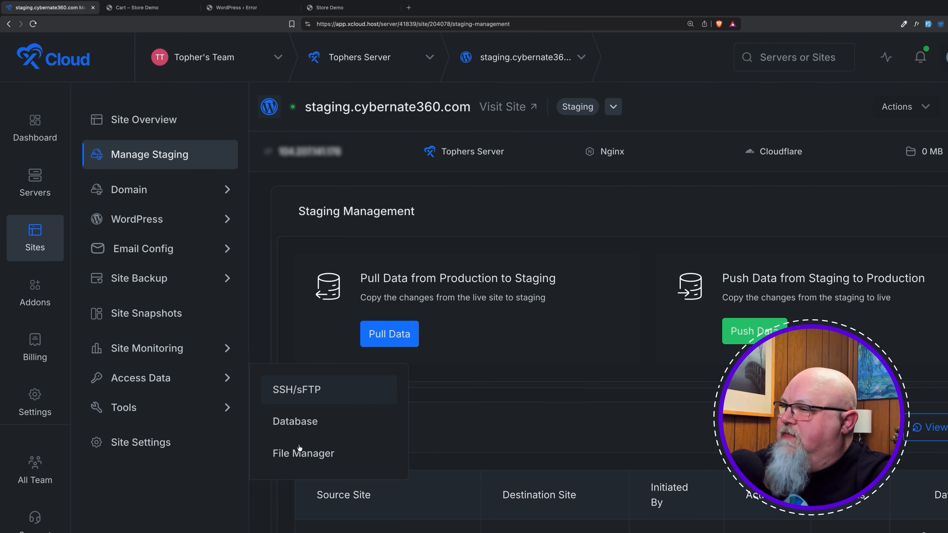
pyautogui.click(317, 453)
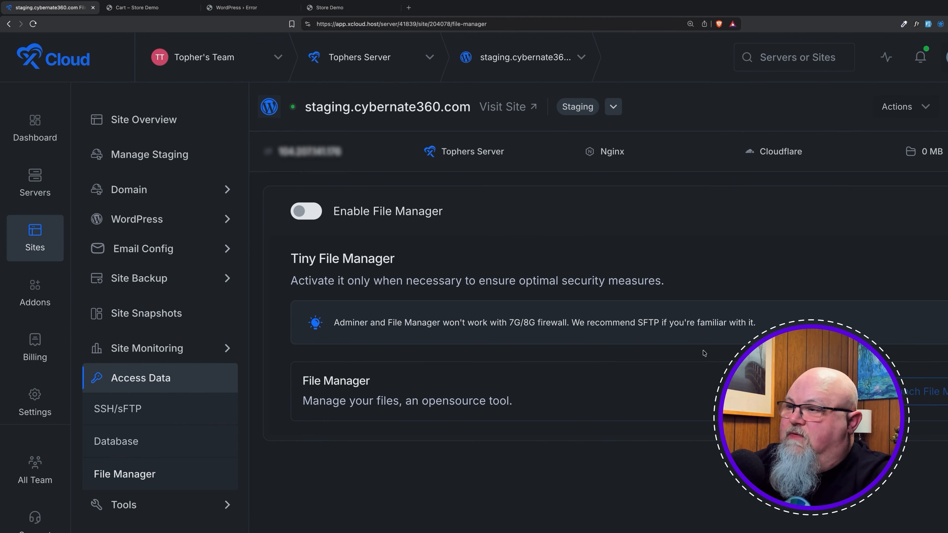
pyautogui.click(340, 220)
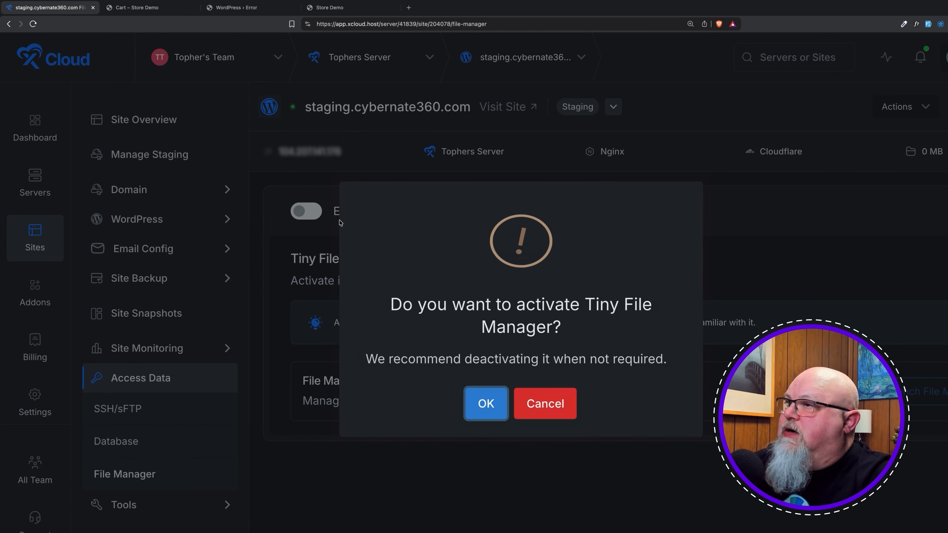
pyautogui.click(485, 404)
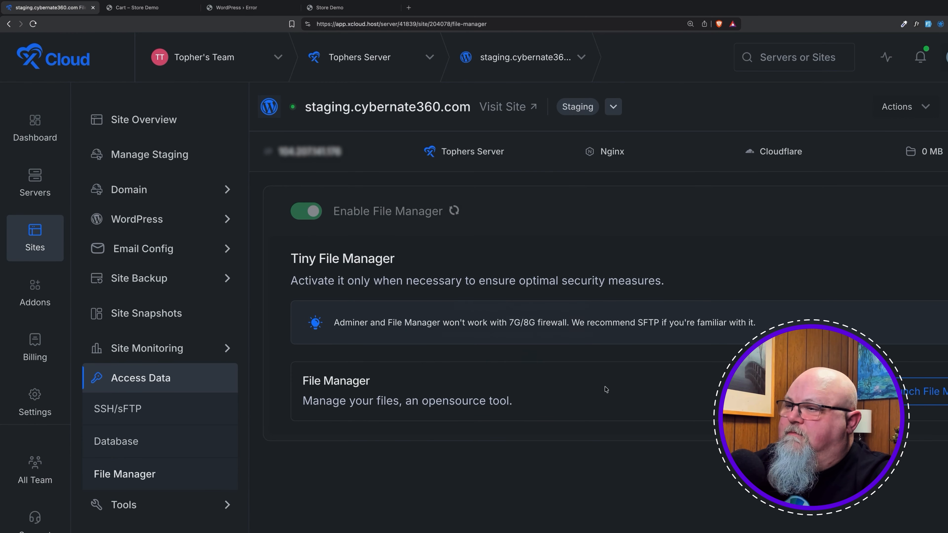
pyautogui.click(922, 391)
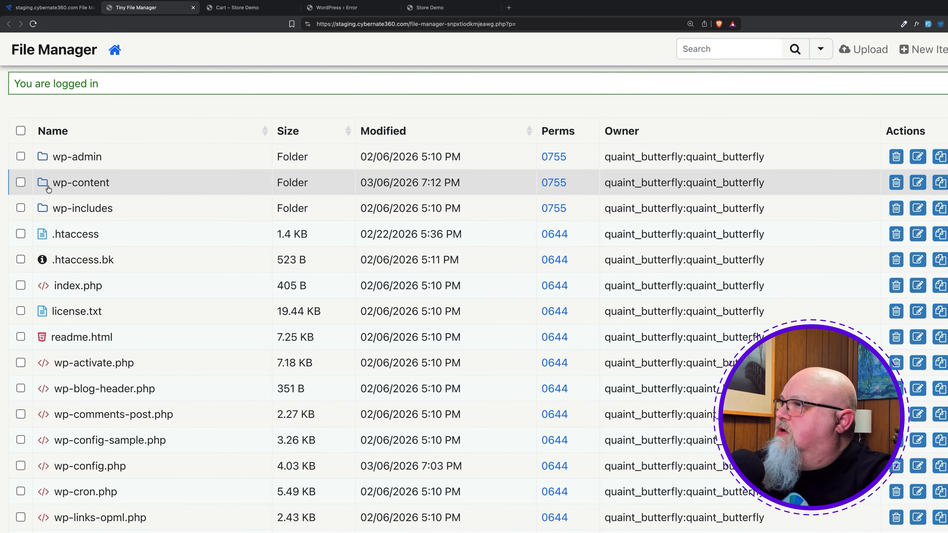
# - Delete the total-border folder from wp-content/plugins on the staging site
pyautogui.click(49, 186)
pyautogui.click(74, 225)
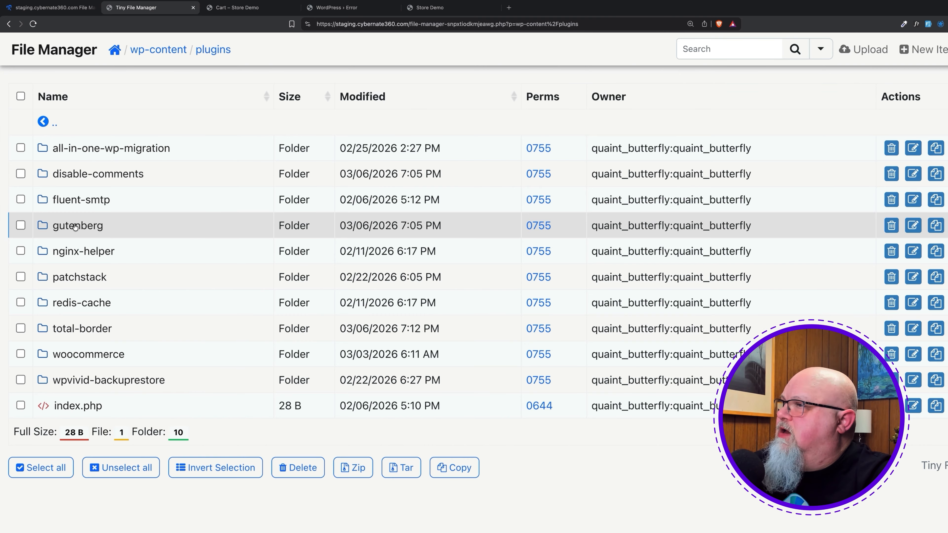
pyautogui.click(20, 329)
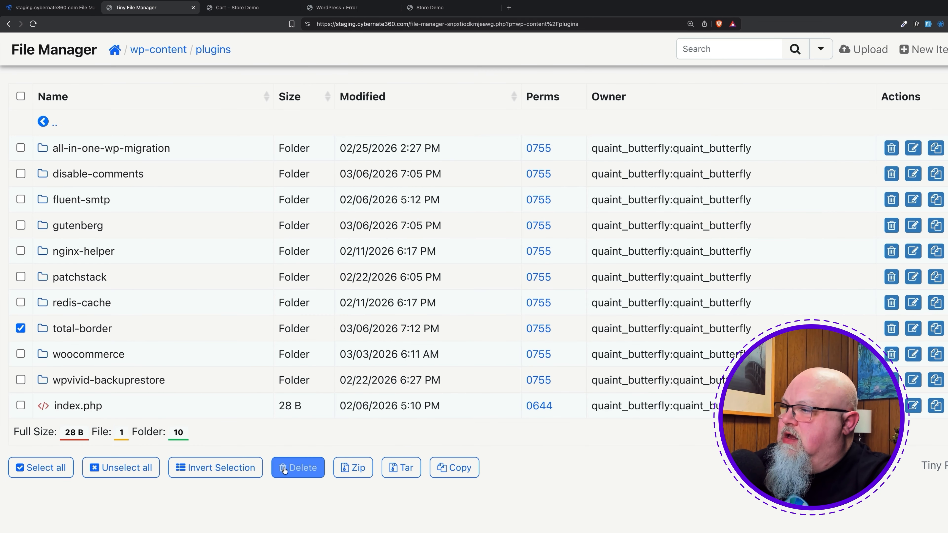
pyautogui.click(284, 469)
pyautogui.click(588, 72)
# - Reload the staging site's home page that had the WordPress error and check how the shop loads
pyautogui.click(247, 7)
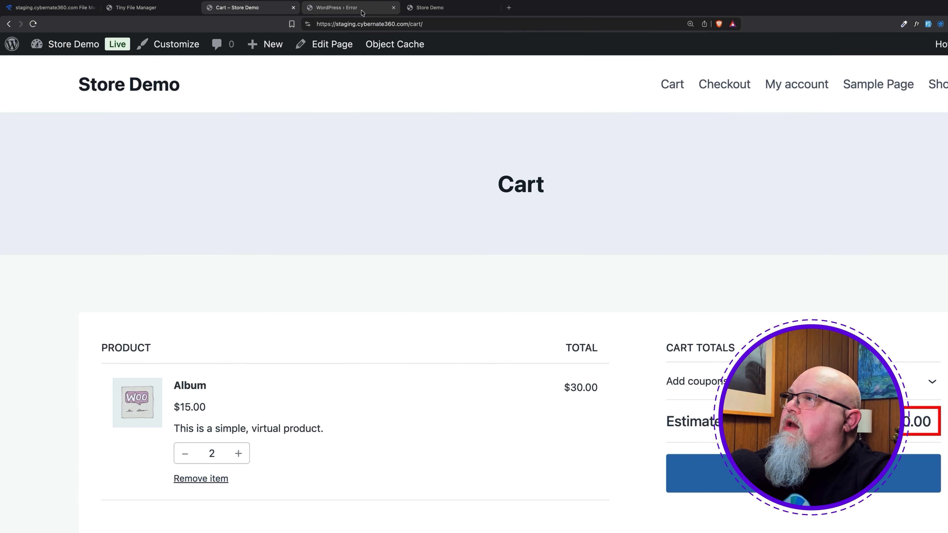
pyautogui.click(361, 11)
pyautogui.press('super+r')
pyautogui.scroll(-1, 386, 212)
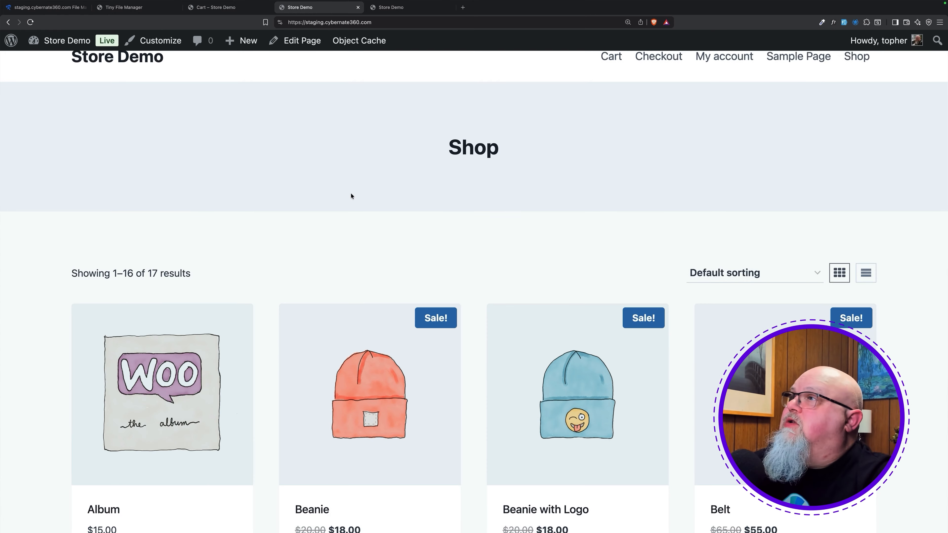
pyautogui.scroll(1, 352, 191)
# - Open the staging site's installed plugins and examine the notice about total-border/total-border.php
pyautogui.moveTo(69, 45)
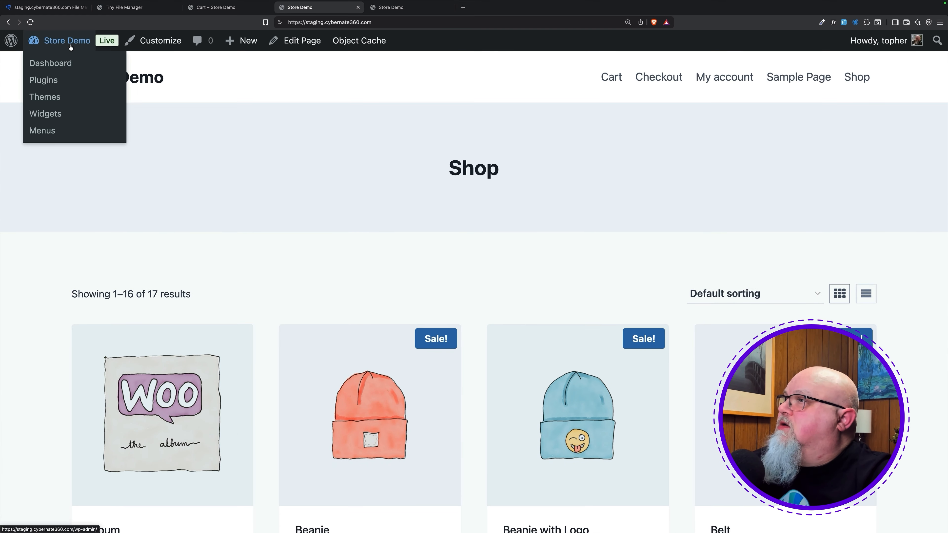
pyautogui.click(51, 80)
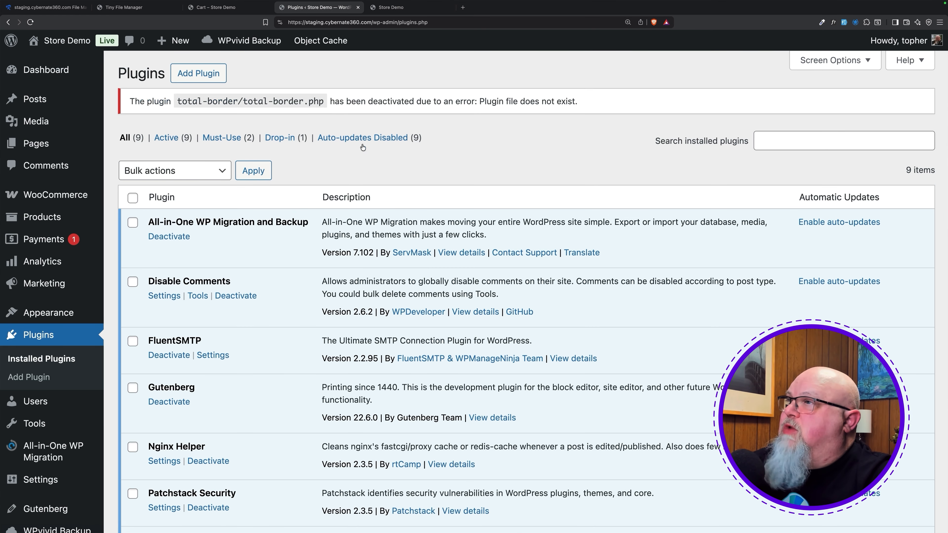
pyautogui.moveTo(174, 100); pyautogui.dragTo(333, 106)
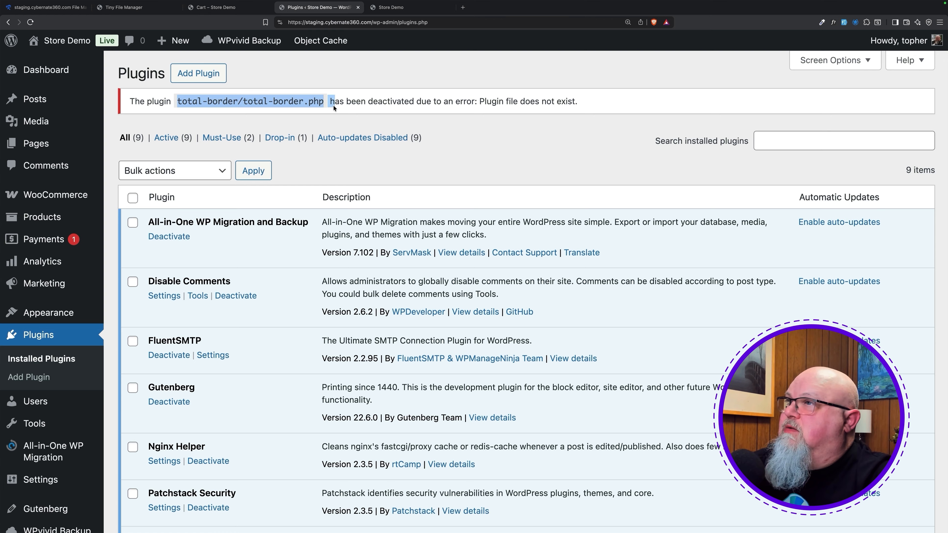
pyautogui.click(333, 105)
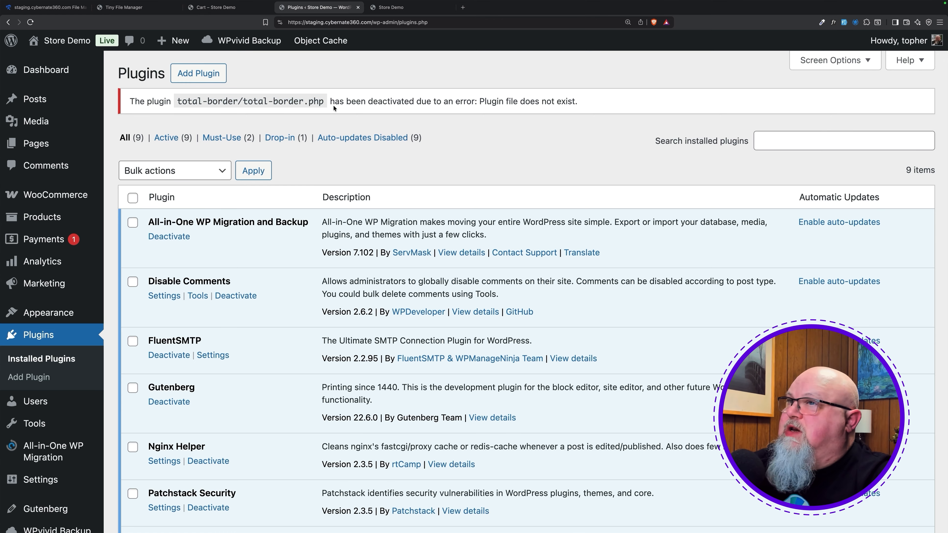
# - Install and activate a plugin by uploading its zip file on the staging site, and reload the staging cart page
pyautogui.click(208, 82)
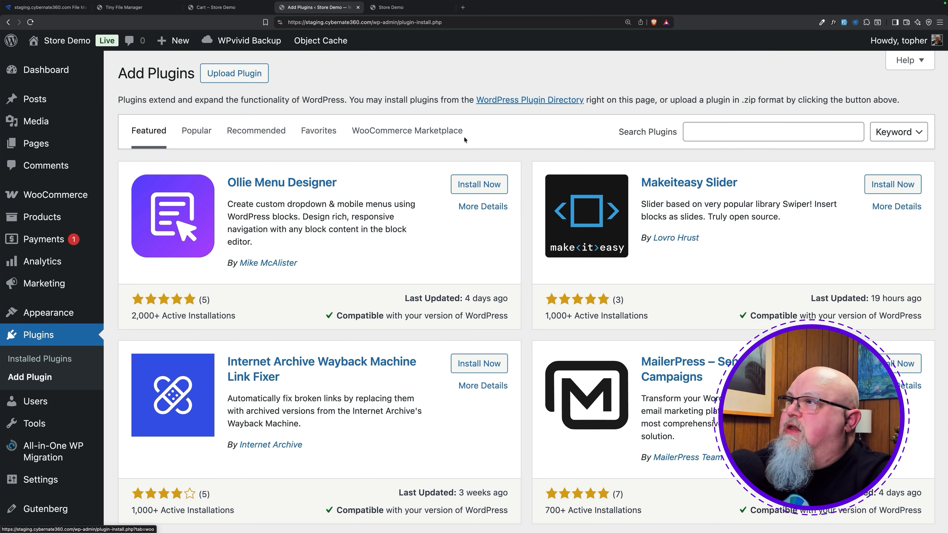
pyautogui.click(234, 73)
pyautogui.hotkey('ctrl', 'shift', 'Tab')
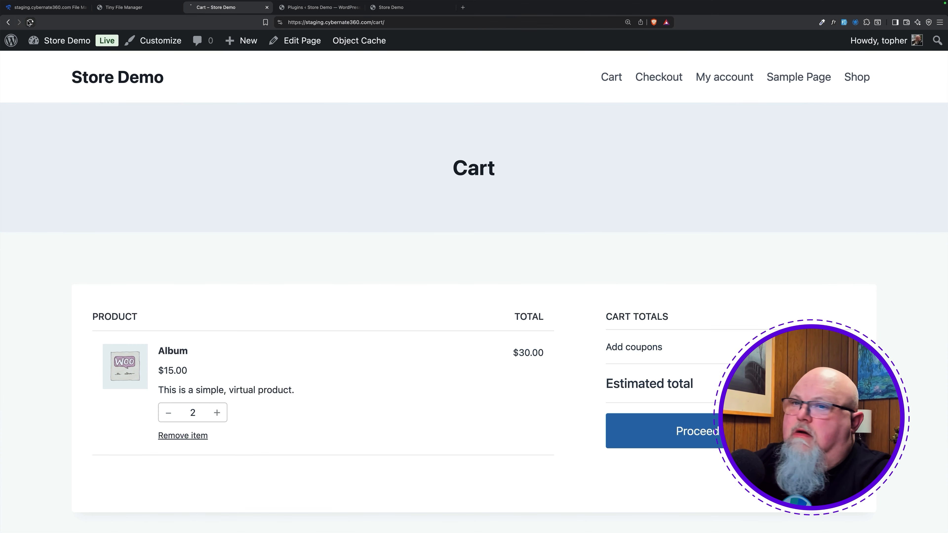
pyautogui.press('super+r')
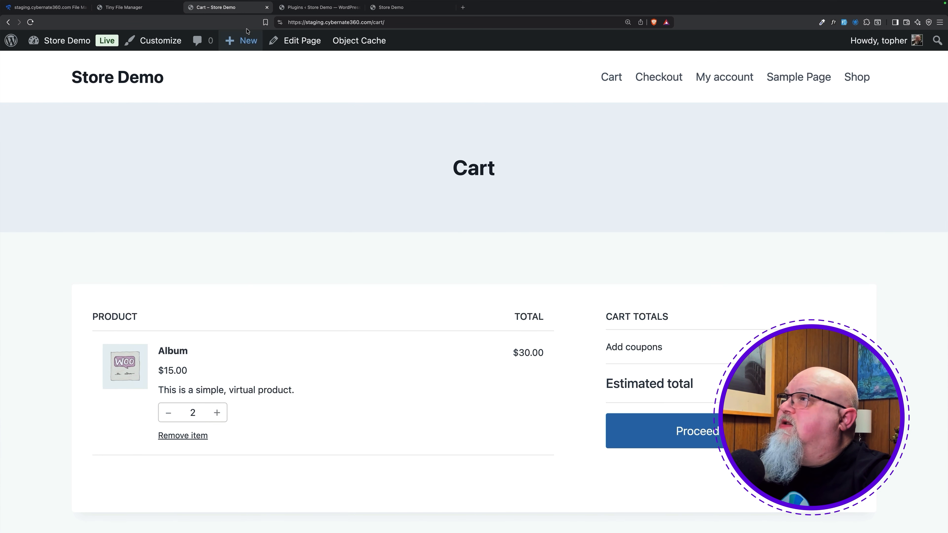
# - Close the Tiny File Manager tab and the staging site's plugins tab
pyautogui.click(176, 7)
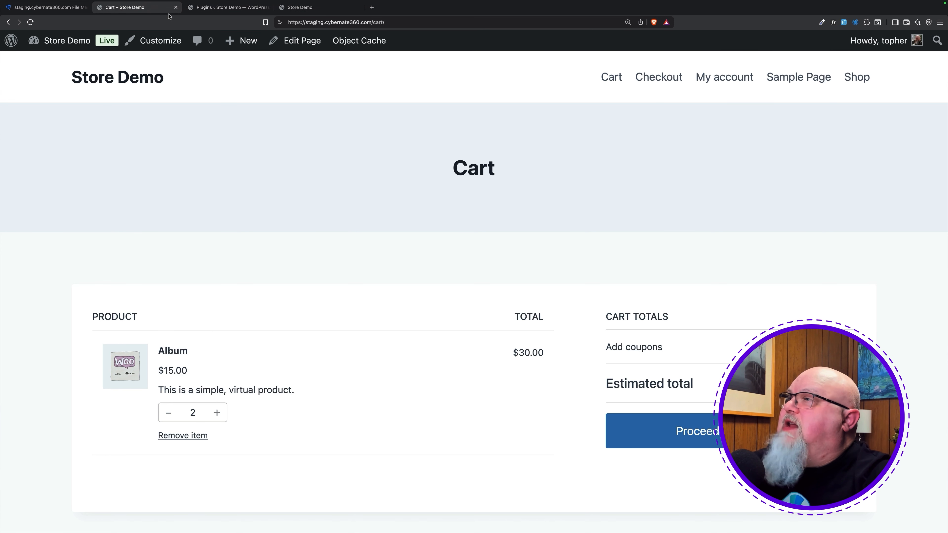
pyautogui.click(214, 7)
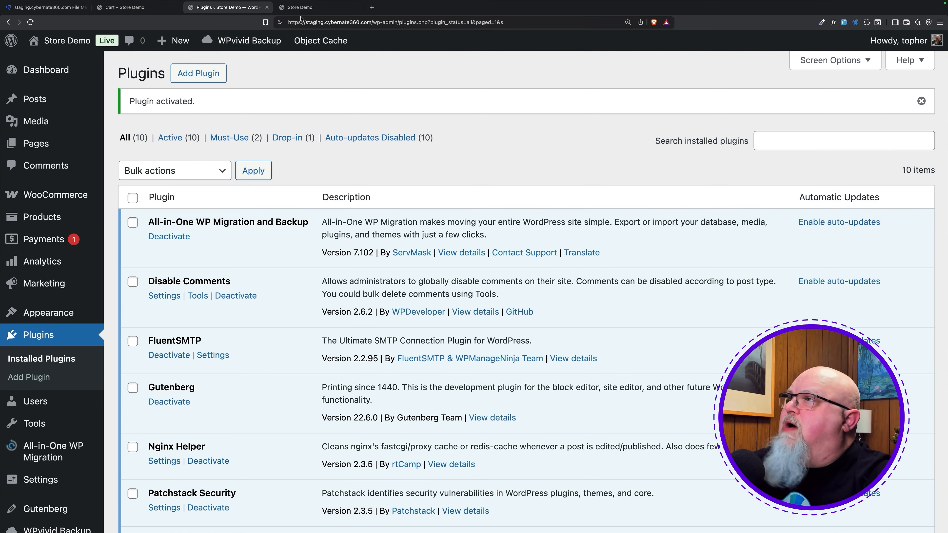
pyautogui.click(266, 7)
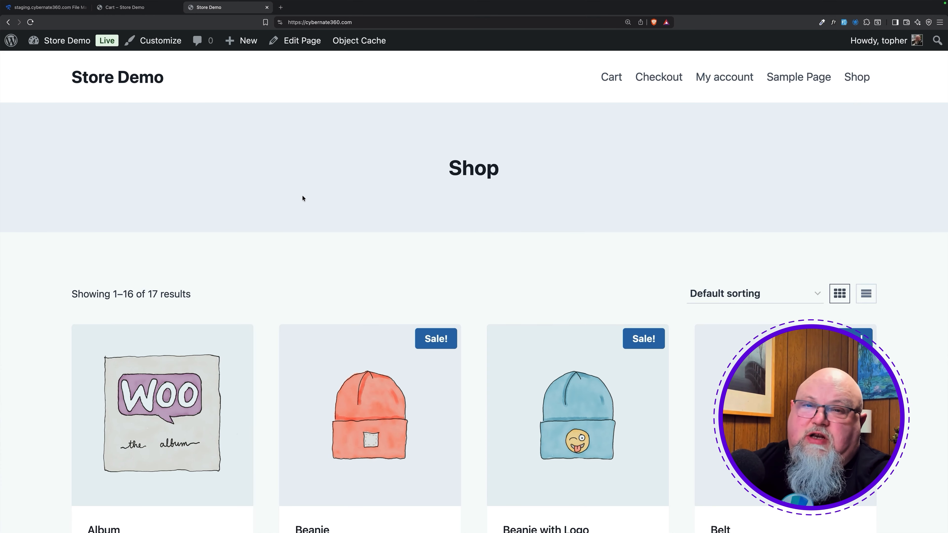
# - Set up a data pull from production on xCloud's Manage Staging page, with Files set to Incremental and Database to Selected Tables
pyautogui.click(45, 7)
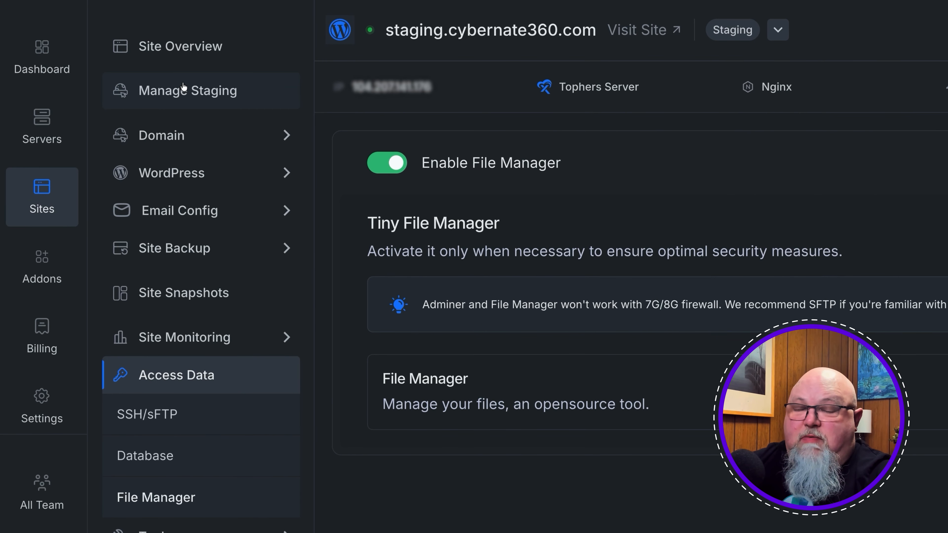
pyautogui.click(184, 87)
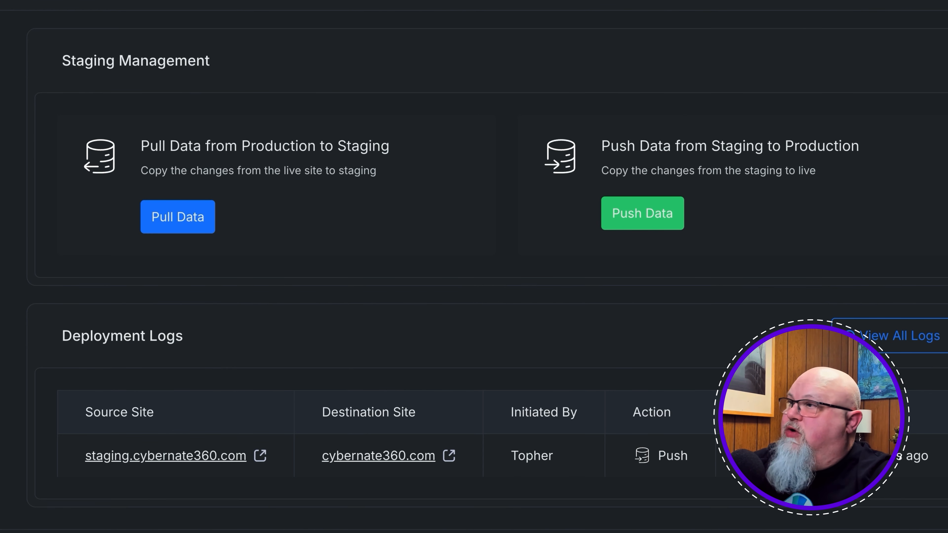
pyautogui.click(164, 212)
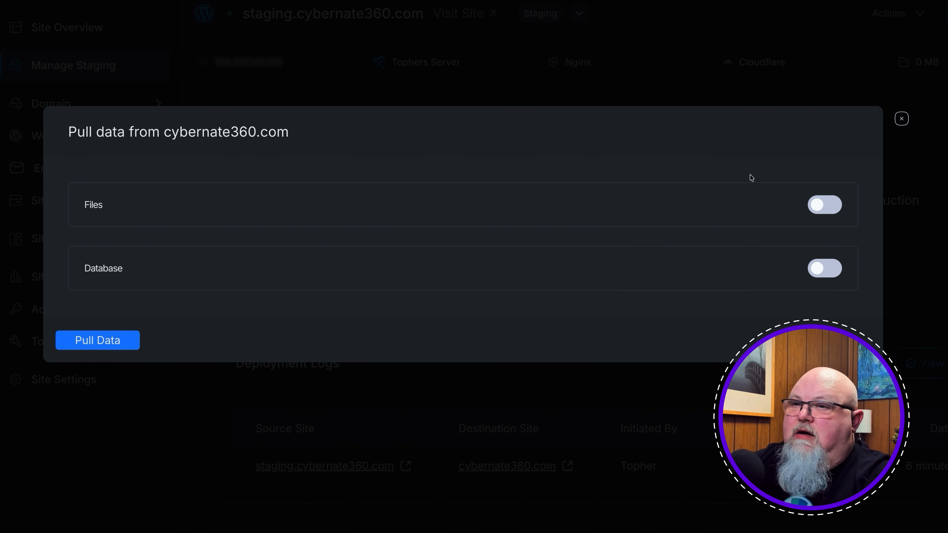
pyautogui.click(835, 206)
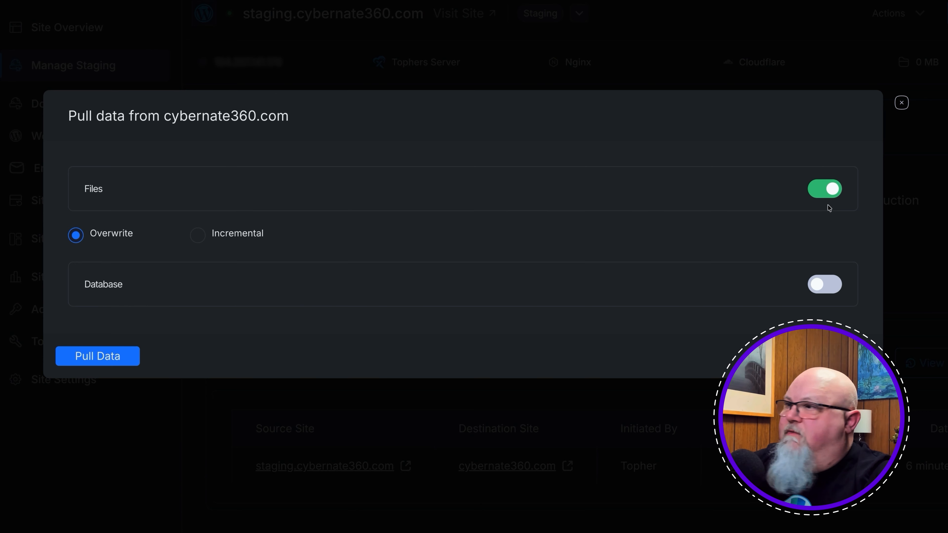
pyautogui.click(240, 238)
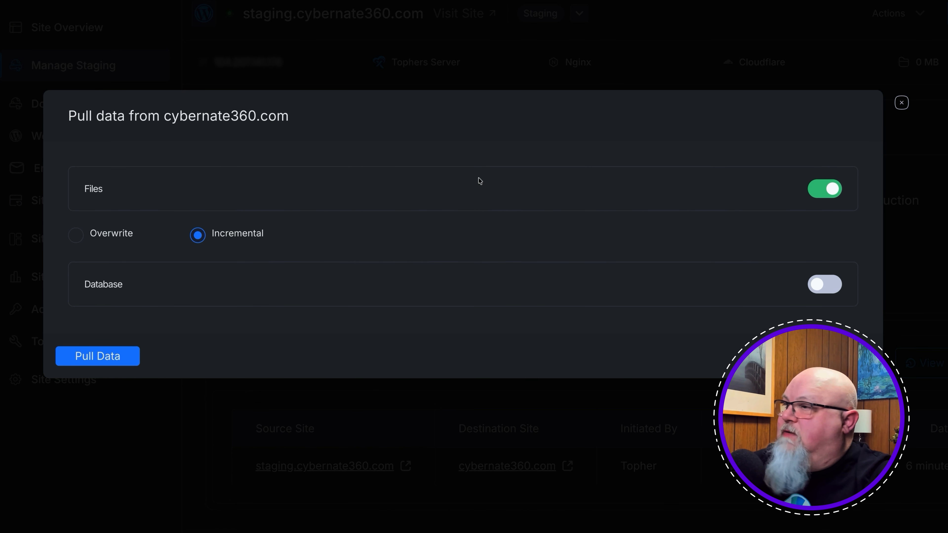
pyautogui.click(824, 284)
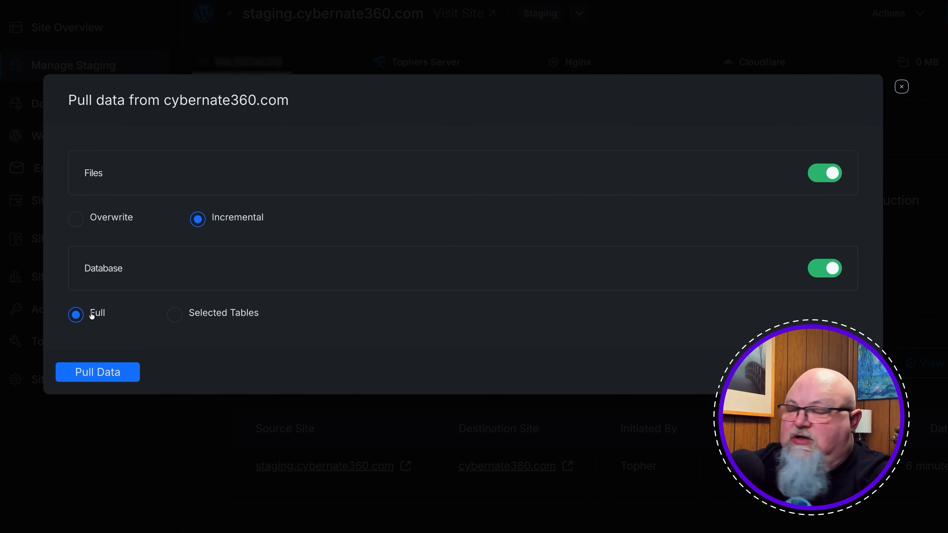
pyautogui.click(179, 317)
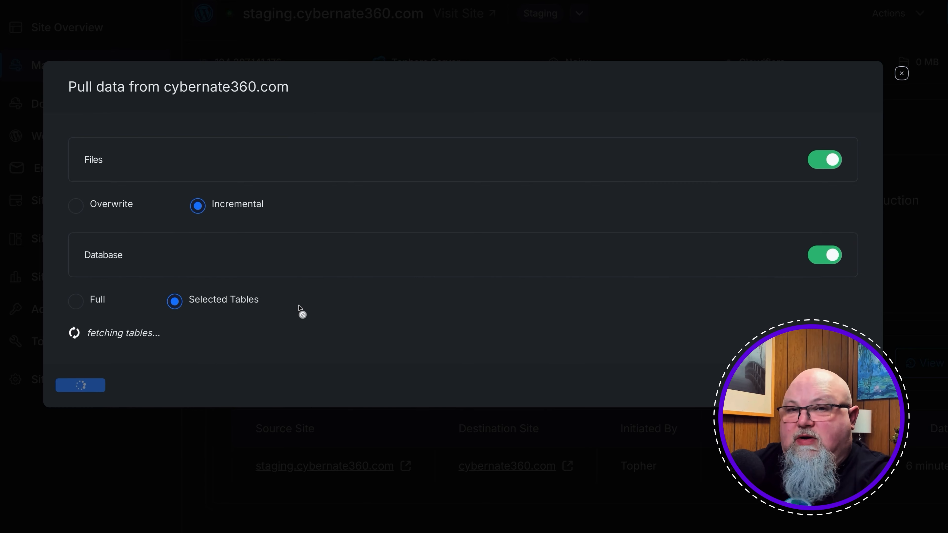
# - Search the list of database tables for "product_"
pyautogui.scroll(-8, 299, 309)
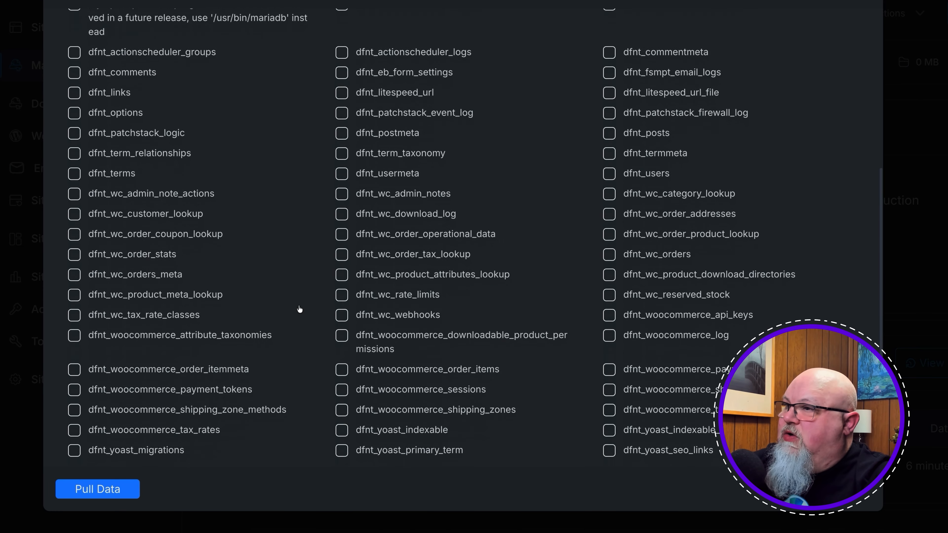
pyautogui.scroll(1, 300, 309)
pyautogui.scroll(-1, 300, 309)
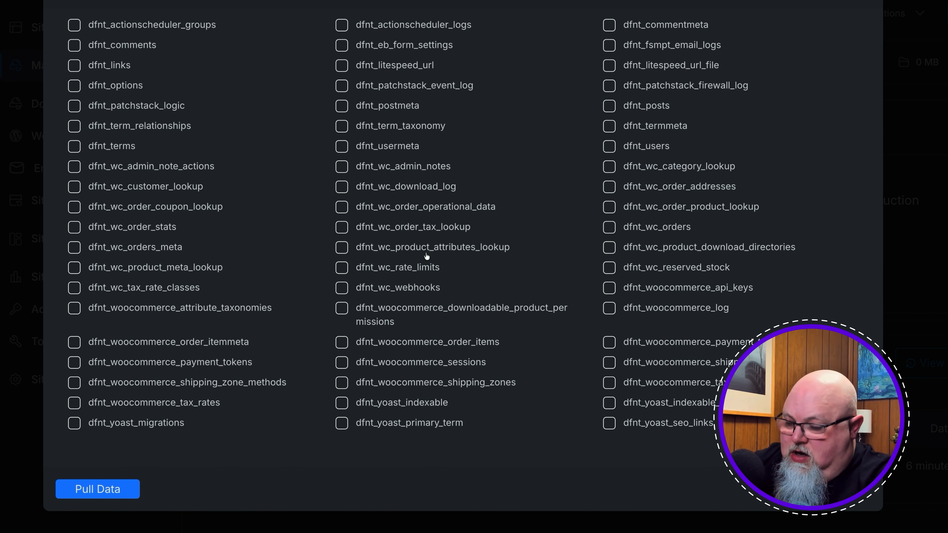
pyautogui.write('product')
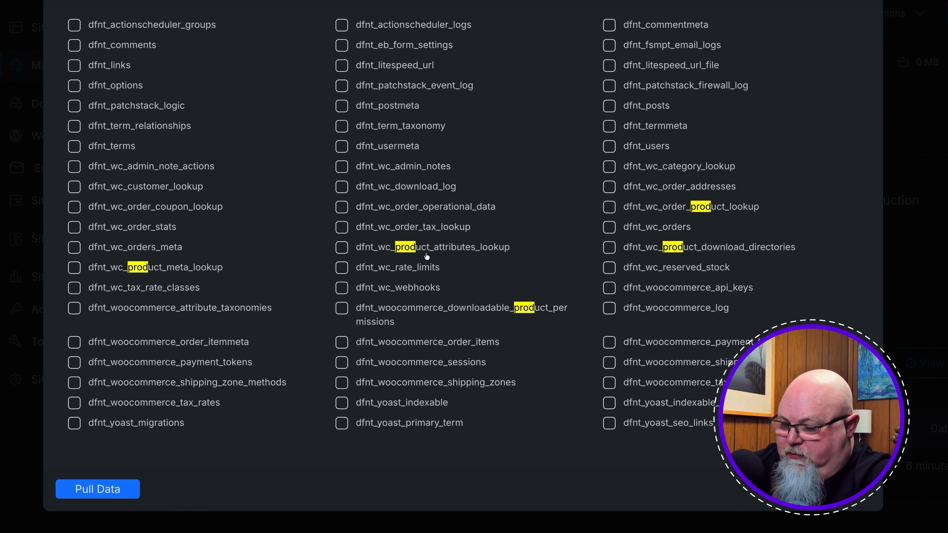
pyautogui.write('_')
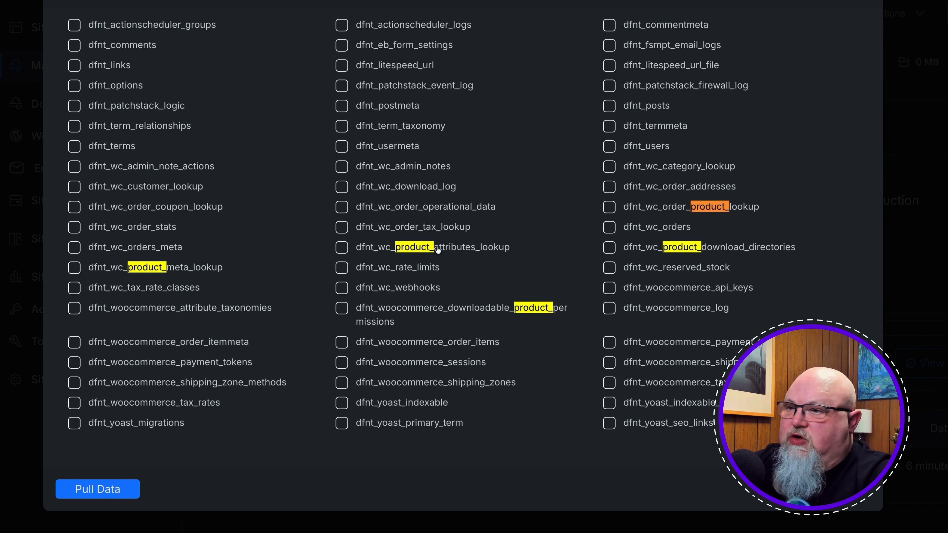
# - Select every table with product_ in its name, plus dfnt_posts and dfnt_postmeta, for the database pull
pyautogui.click(607, 208)
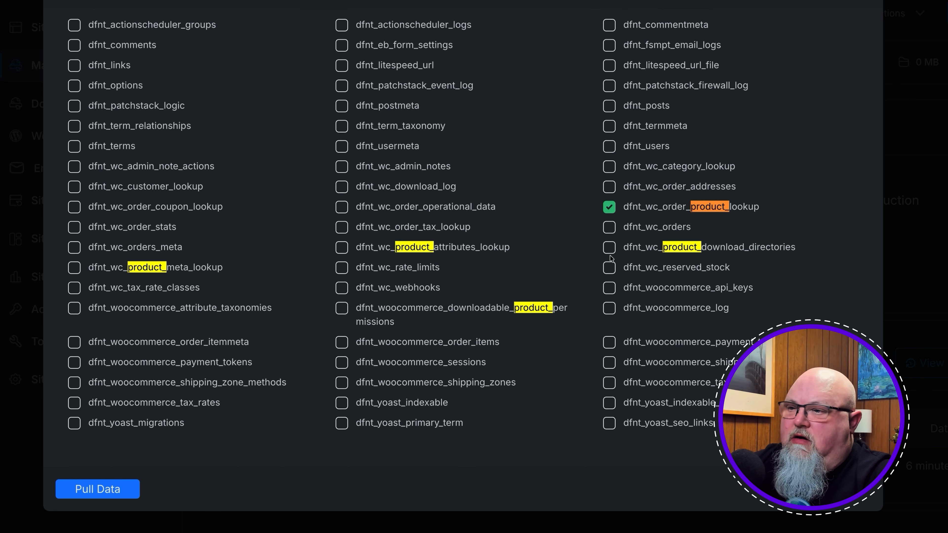
pyautogui.click(609, 248)
pyautogui.click(342, 311)
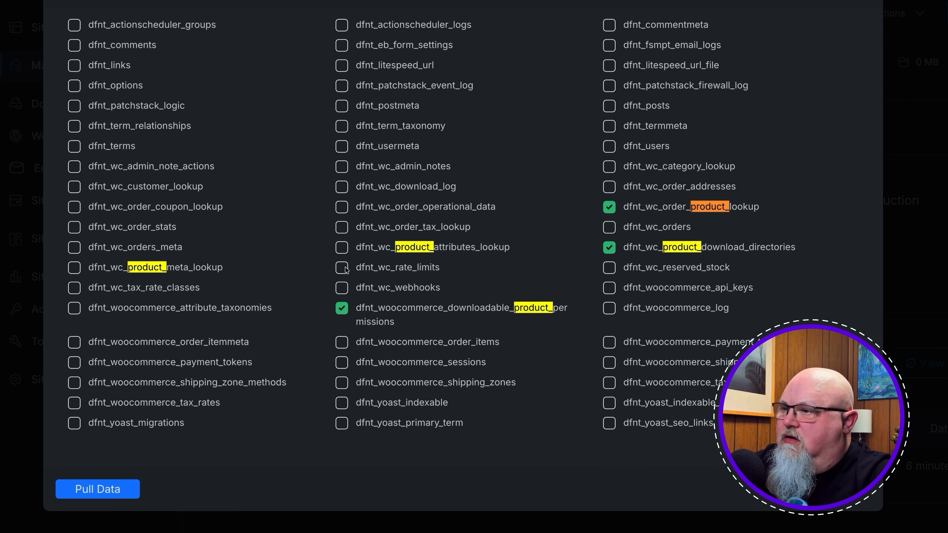
pyautogui.click(343, 248)
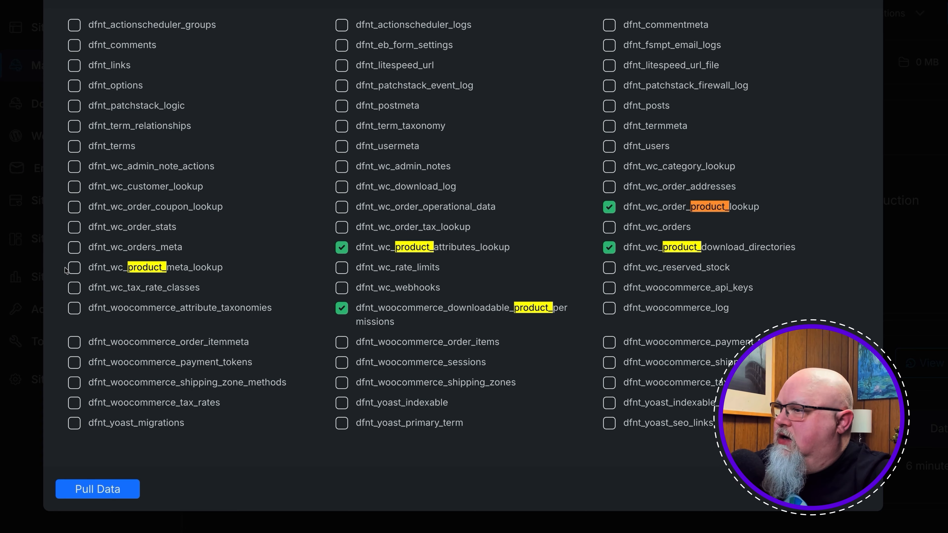
pyautogui.click(74, 268)
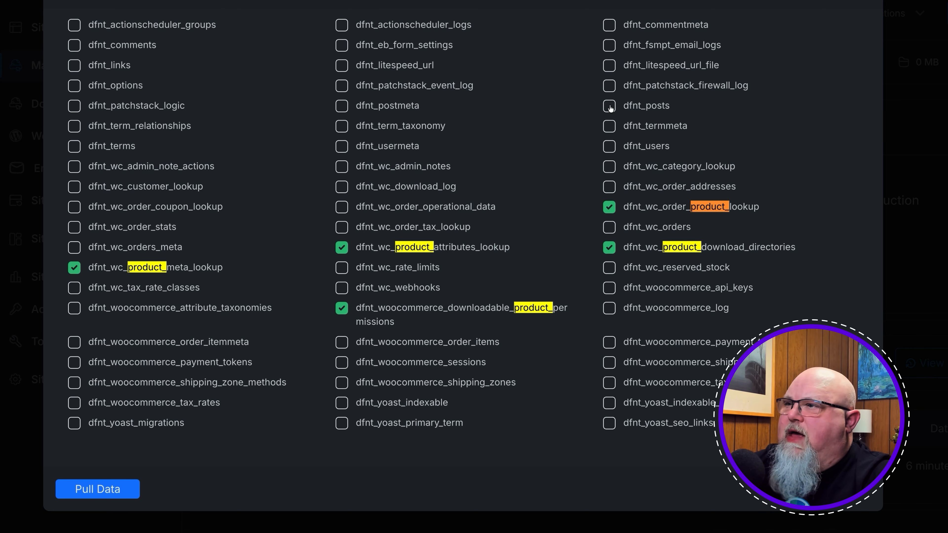
pyautogui.click(614, 107)
pyautogui.click(395, 105)
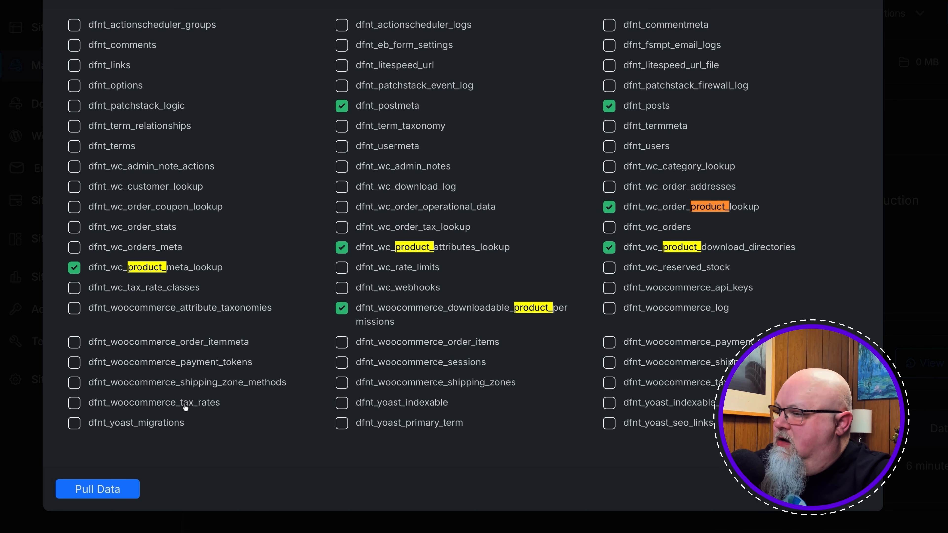
# - Review the pull options and selected tables, and start pulling the data from production to staging
pyautogui.scroll(8, 233, 89)
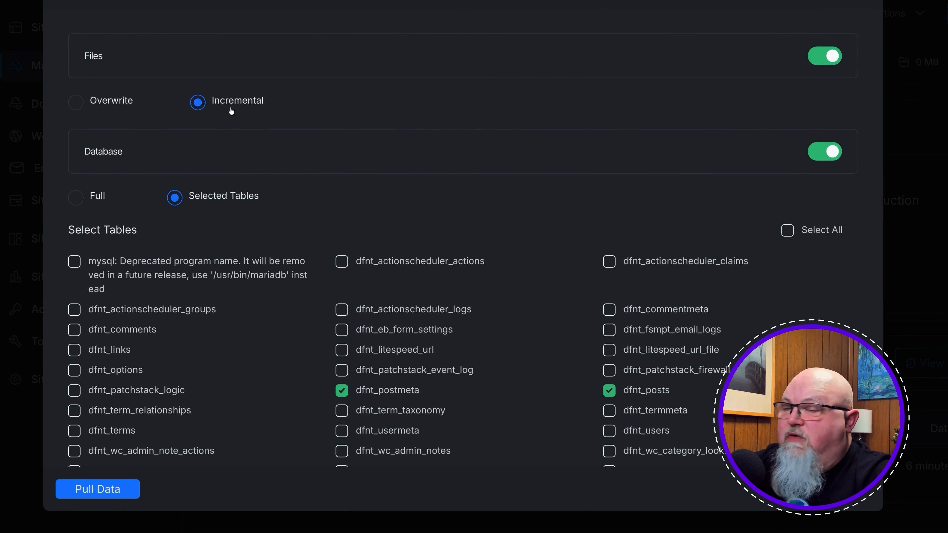
pyautogui.scroll(-8, 321, 367)
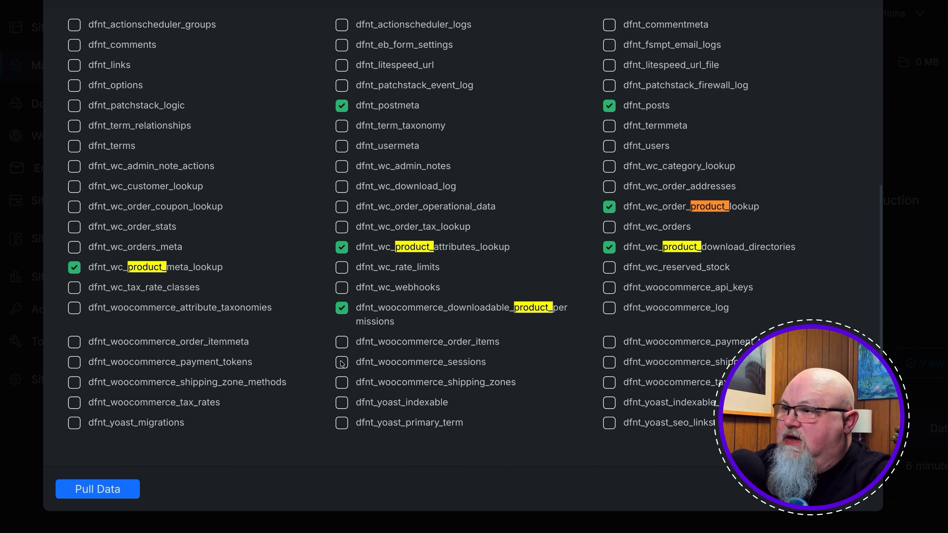
pyautogui.click(97, 489)
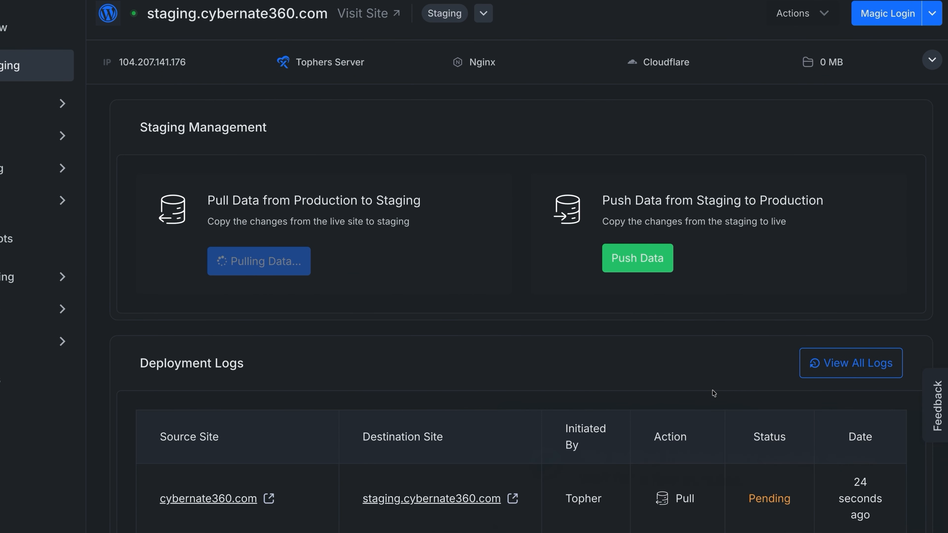
pyautogui.scroll(-4, 713, 392)
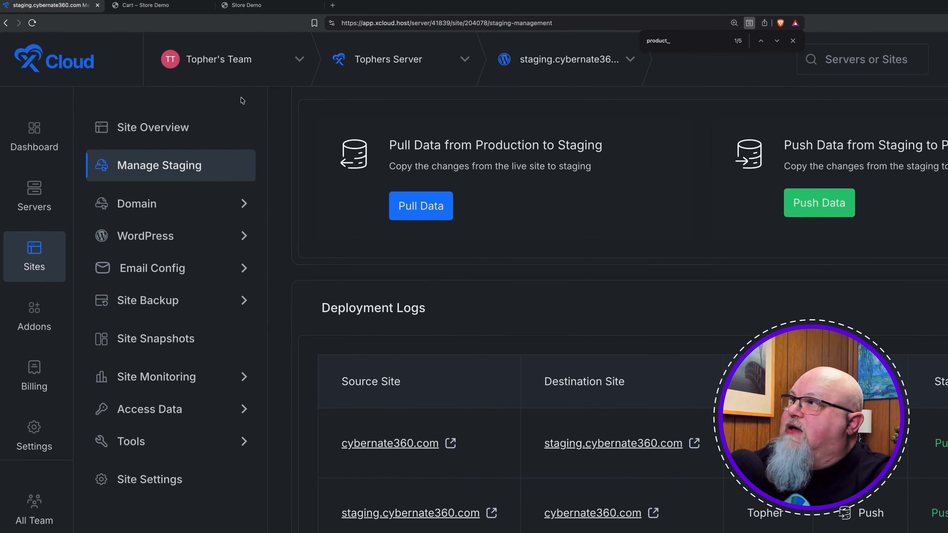
# - Examine the database tables offered for a push to production with Database set to Selected Tables, and close the dialog without pushing
pyautogui.click(145, 6)
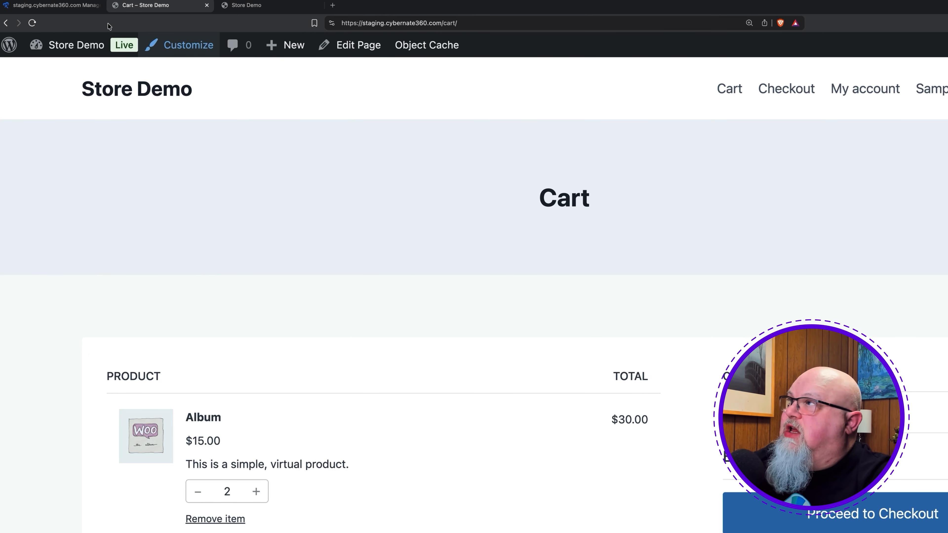
pyautogui.click(56, 5)
pyautogui.click(694, 179)
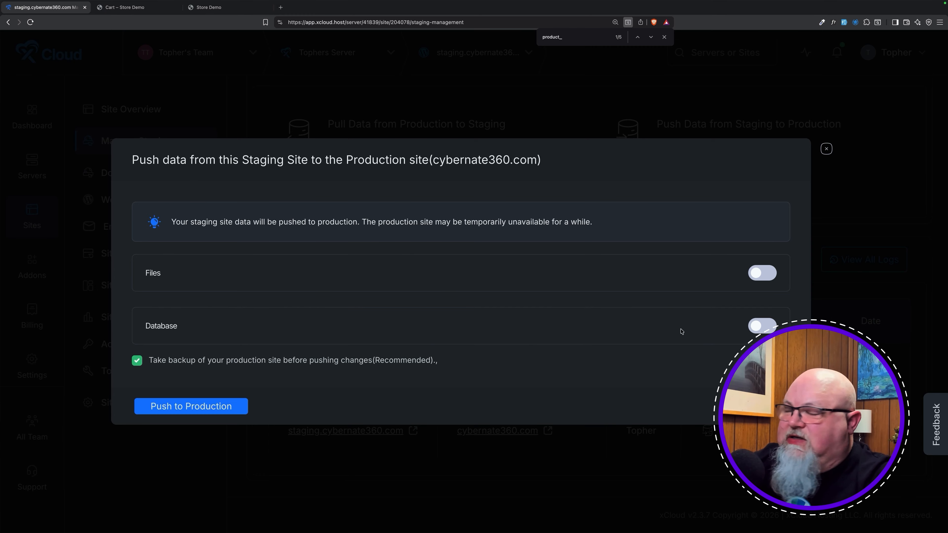
pyautogui.click(762, 325)
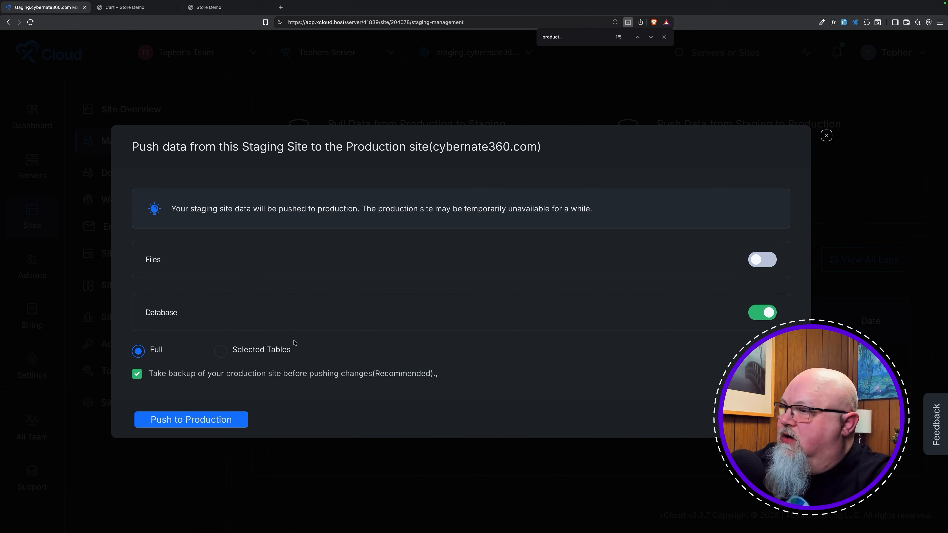
pyautogui.click(278, 350)
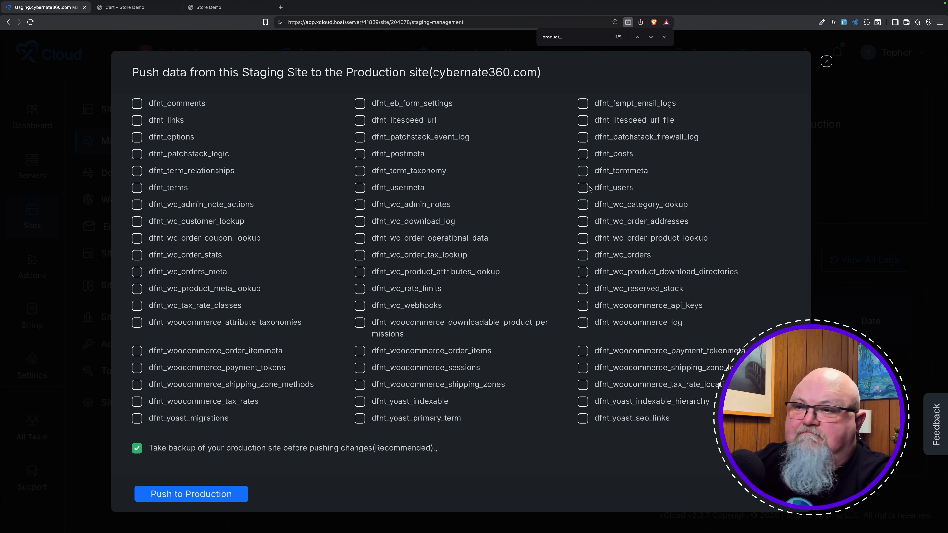
pyautogui.scroll(10, 590, 188)
pyautogui.click(826, 60)
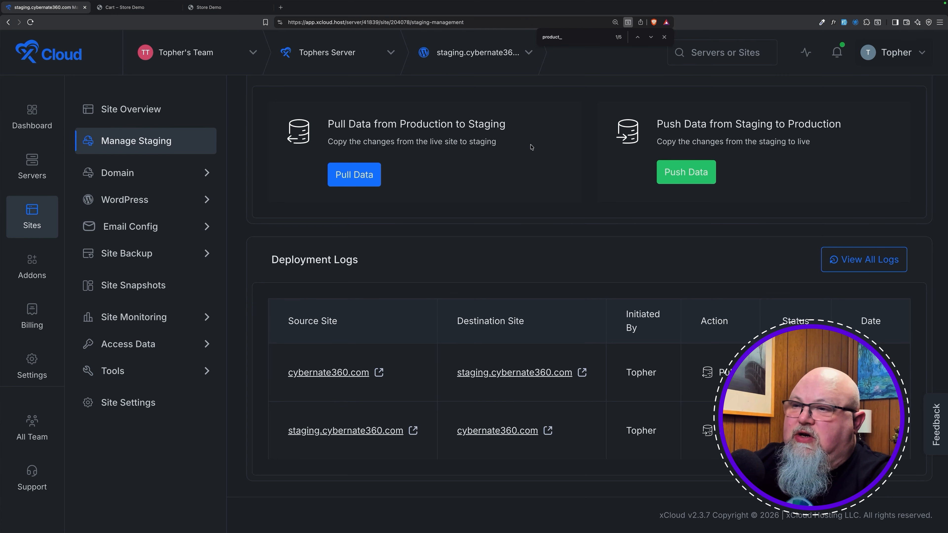
pyautogui.scroll(4, 755, 198)
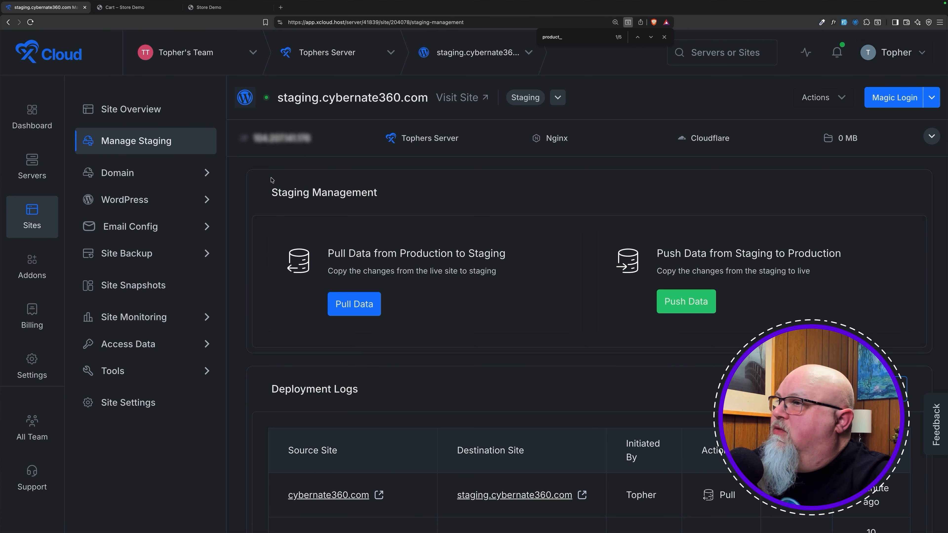
pyautogui.moveTo(301, 97); pyautogui.dragTo(373, 98)
pyautogui.click(357, 98)
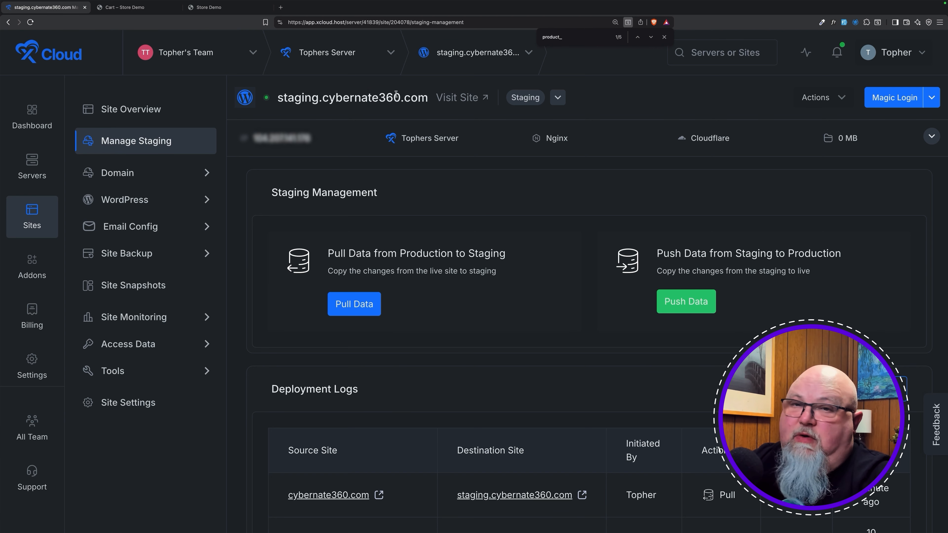
pyautogui.moveTo(182, 181)
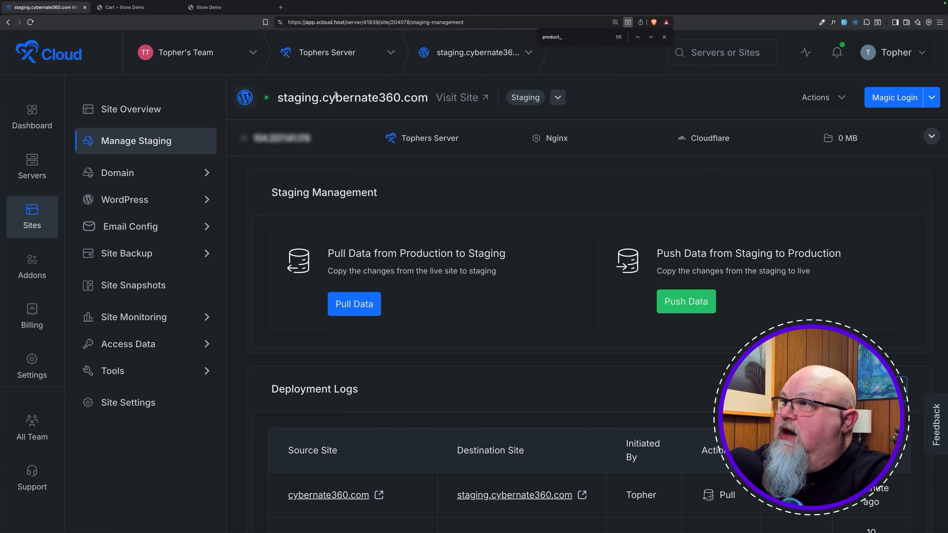
pyautogui.moveTo(181, 172)
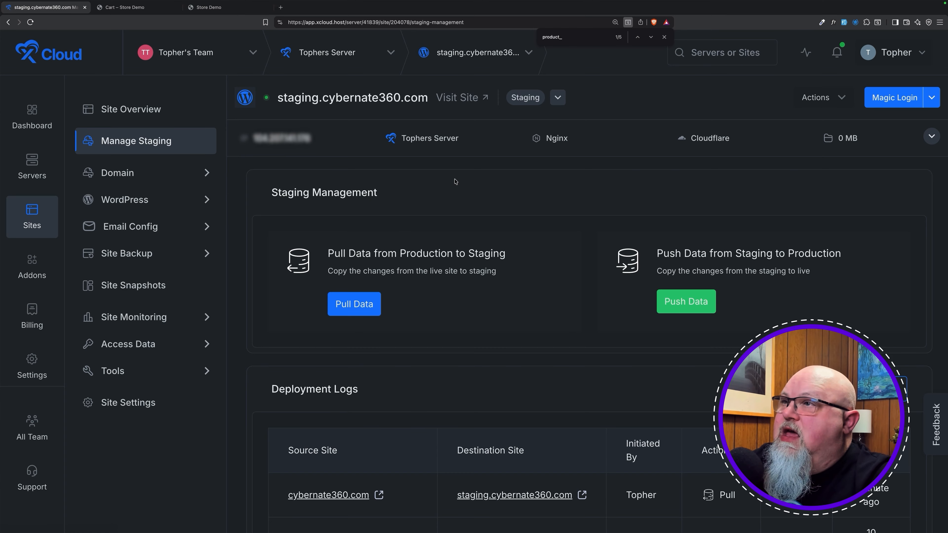
pyautogui.click(380, 73)
pyautogui.click(480, 55)
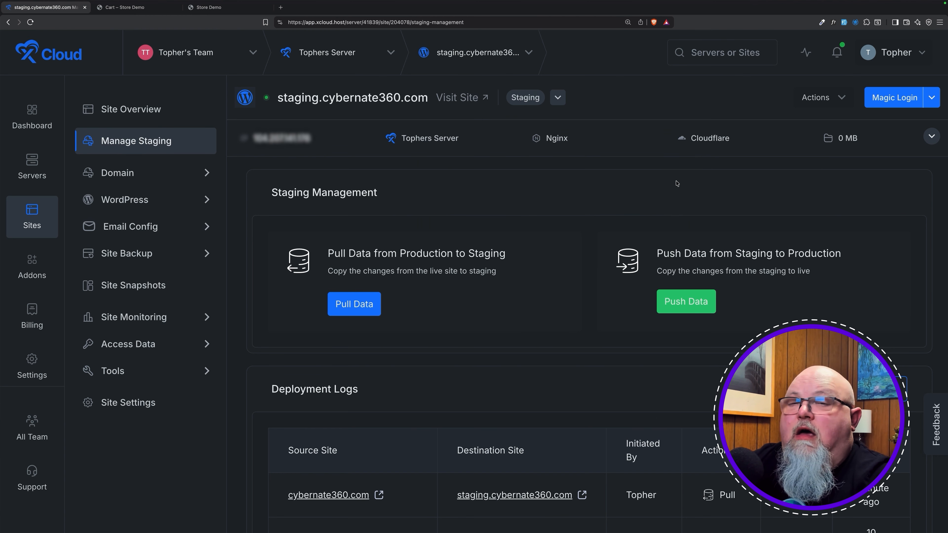
# - Go to the staging site's WordPress admin dashboard and open its Reading settings
pyautogui.click(225, 65)
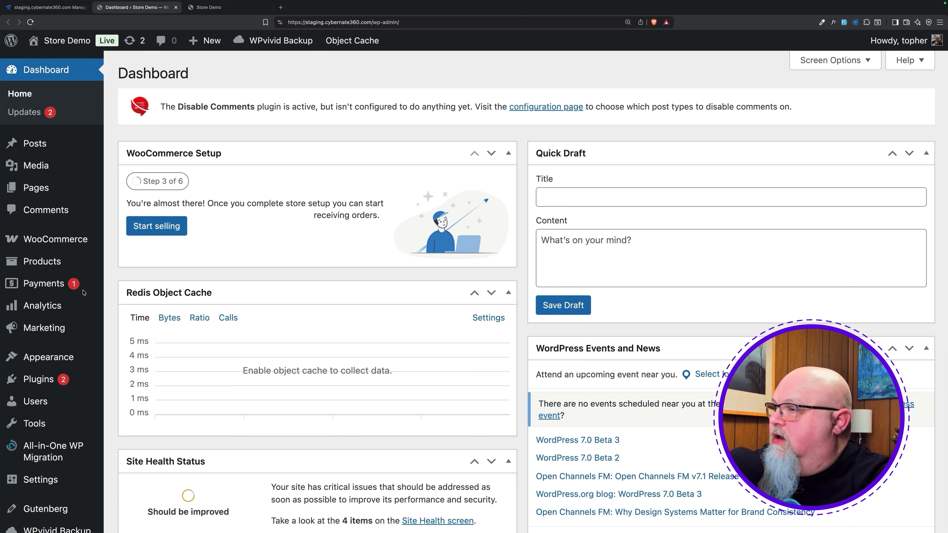
pyautogui.scroll(-5, 56, 299)
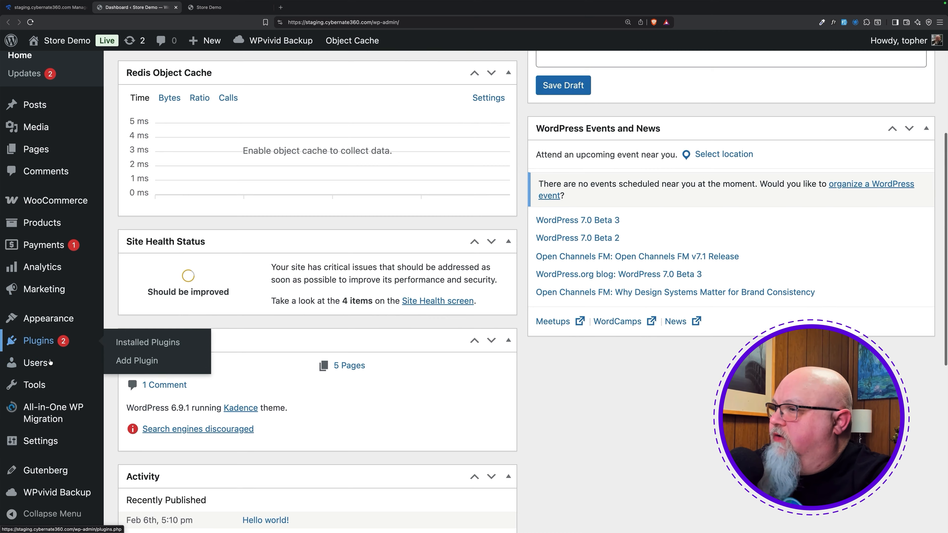
pyautogui.moveTo(42, 397)
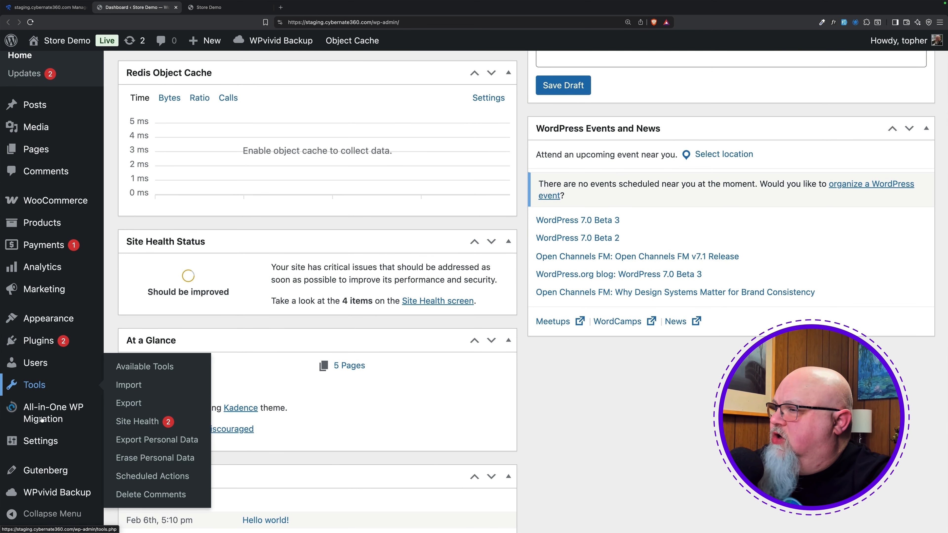
pyautogui.moveTo(42, 442)
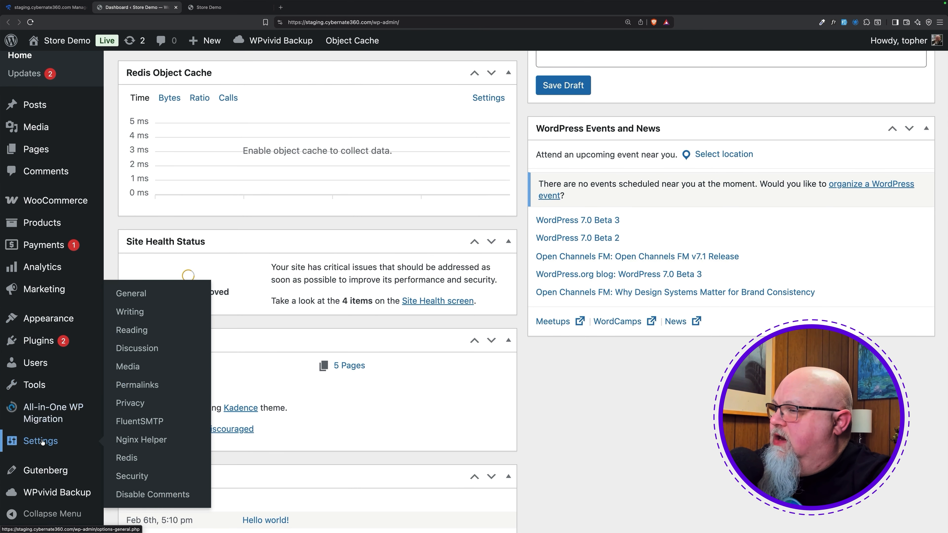
pyautogui.click(138, 332)
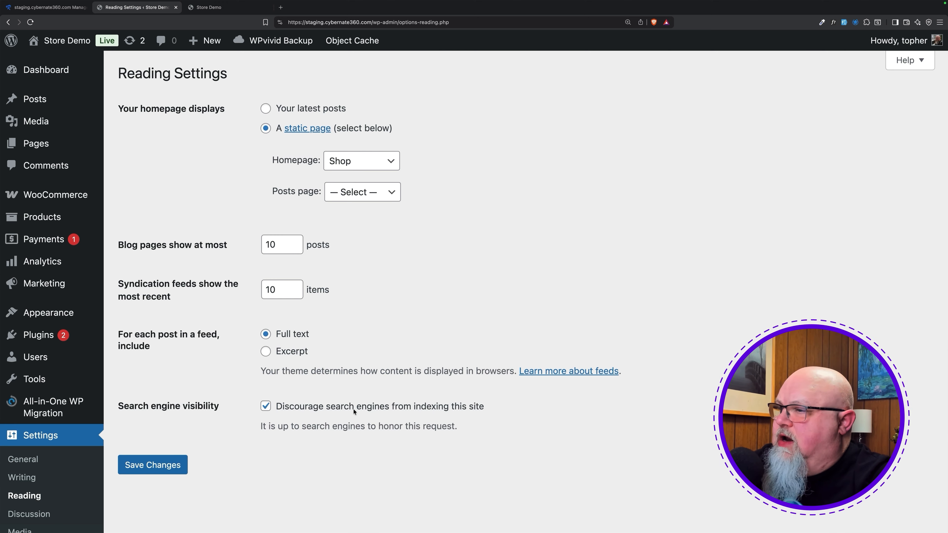